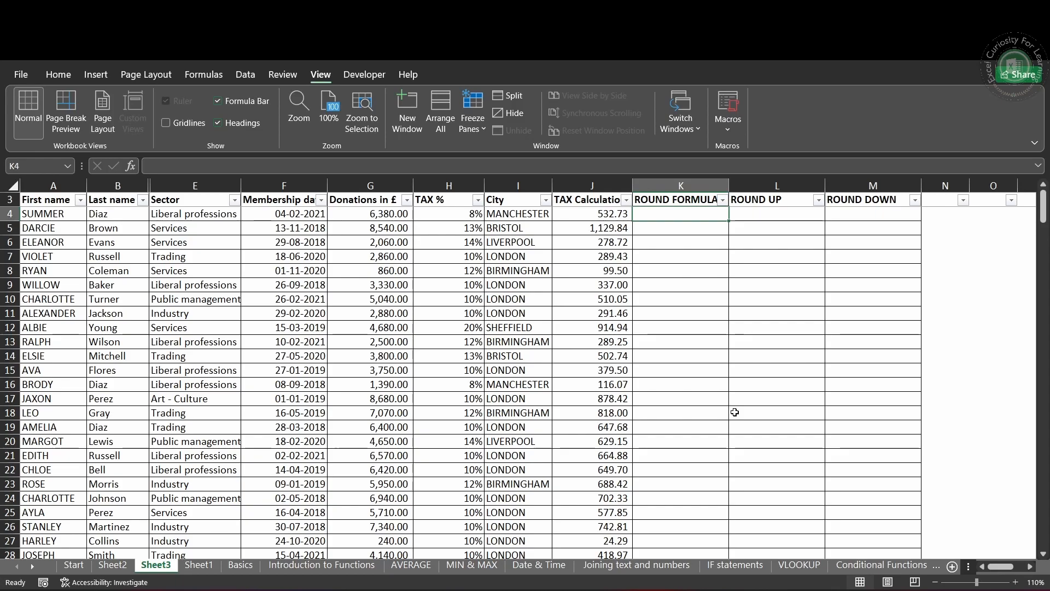
Step: Enter =ROUND(J4,0) in cell K4 to round the first tax calculation to a whole number
text(=RO)
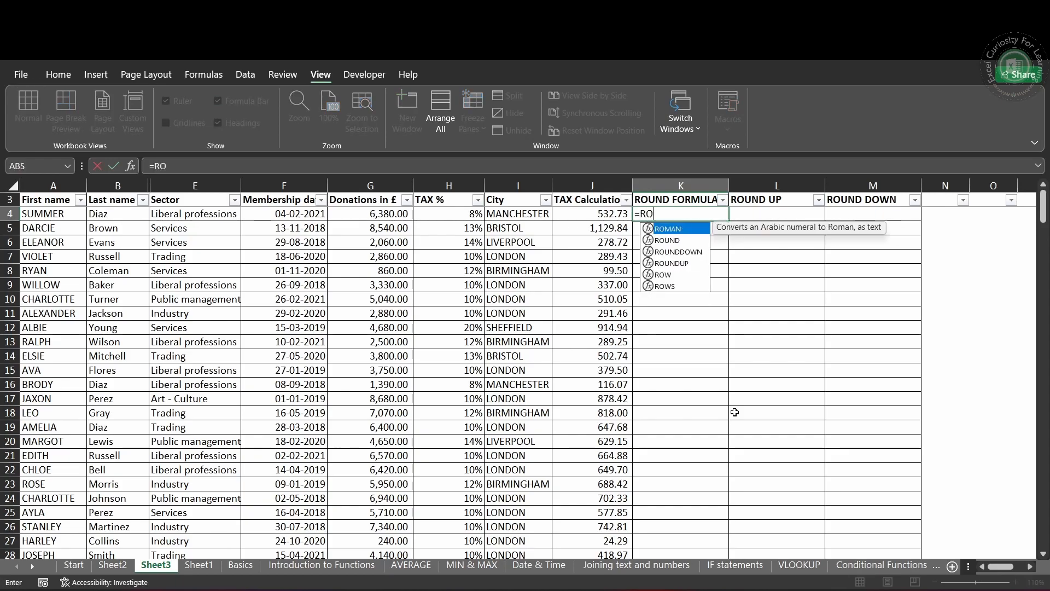
text(UND)
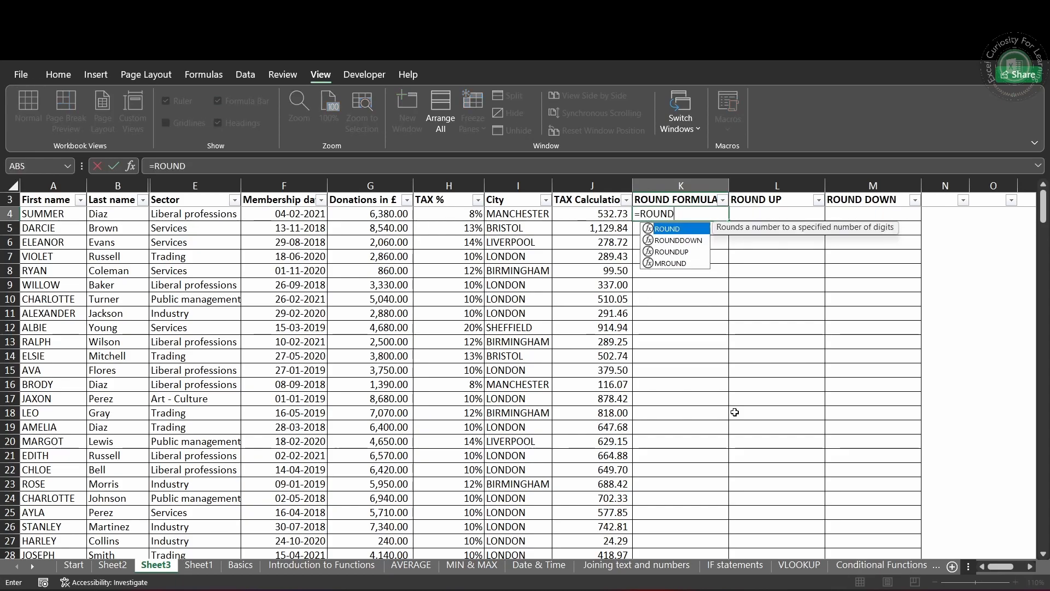
text(()
key(Left)
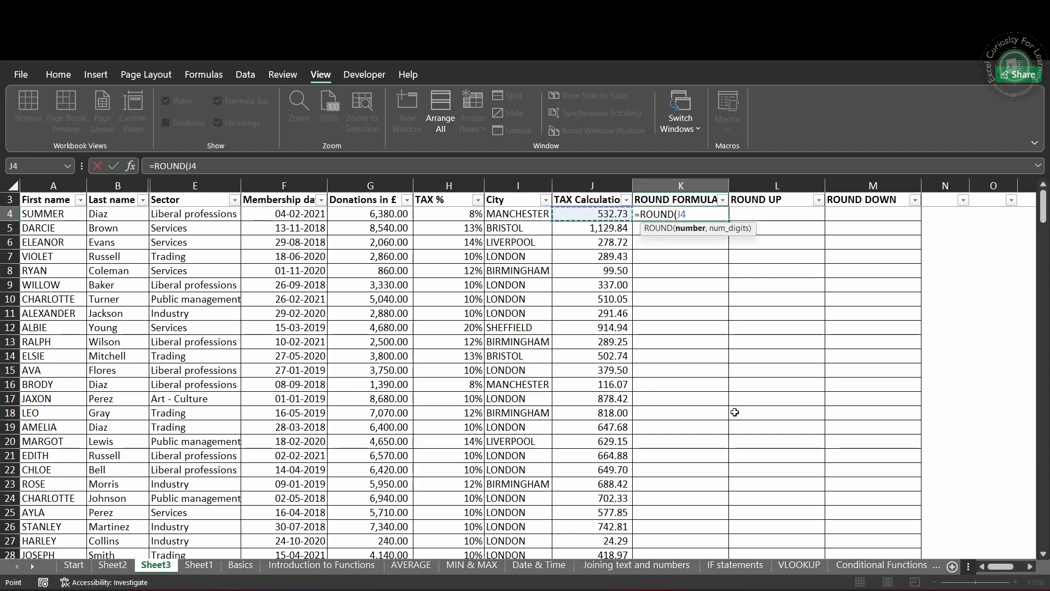
text(,)
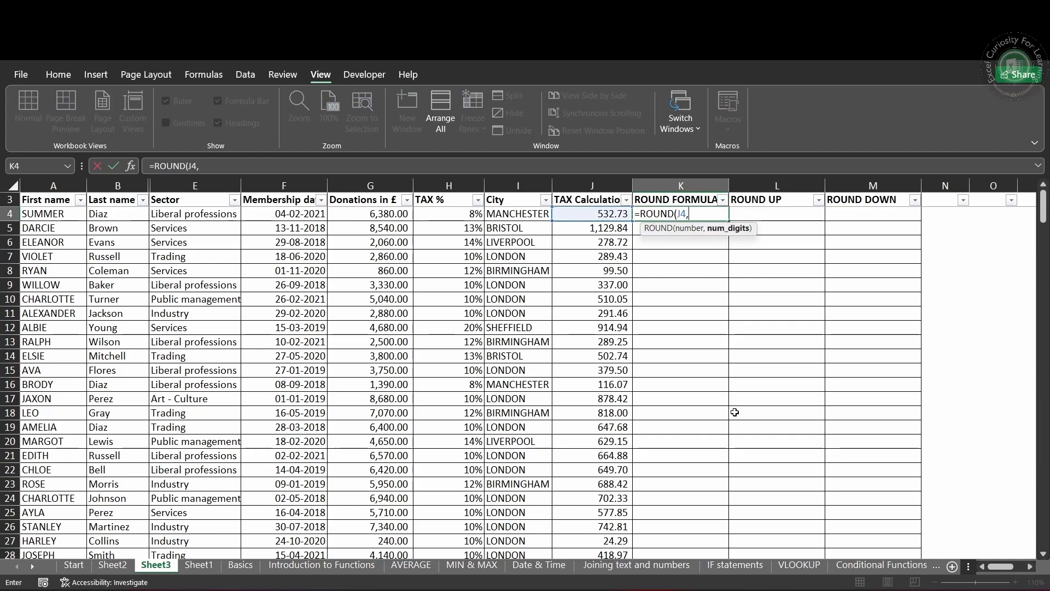
text(0))
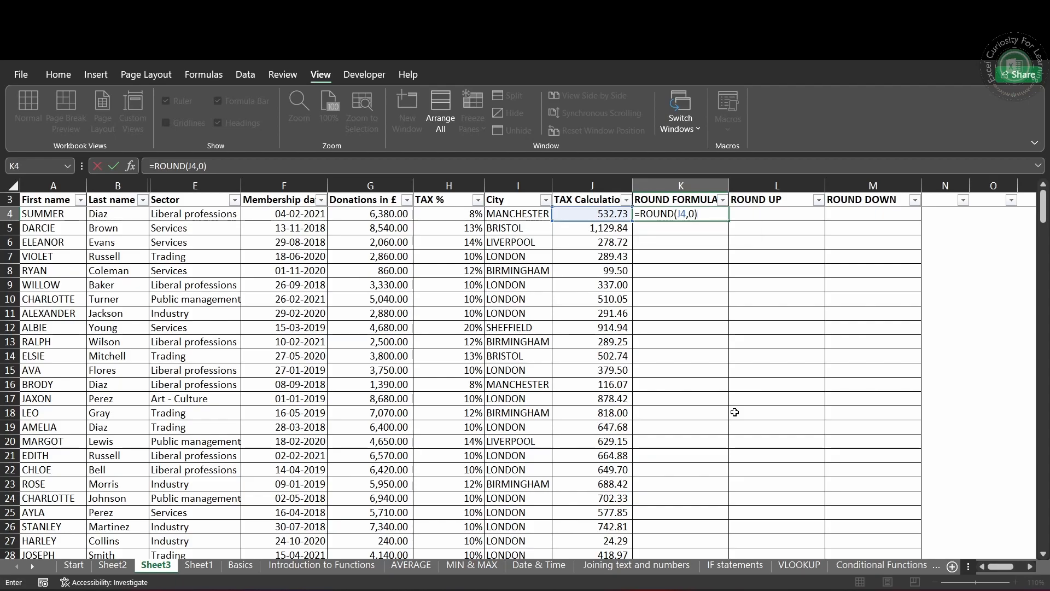
key(Return)
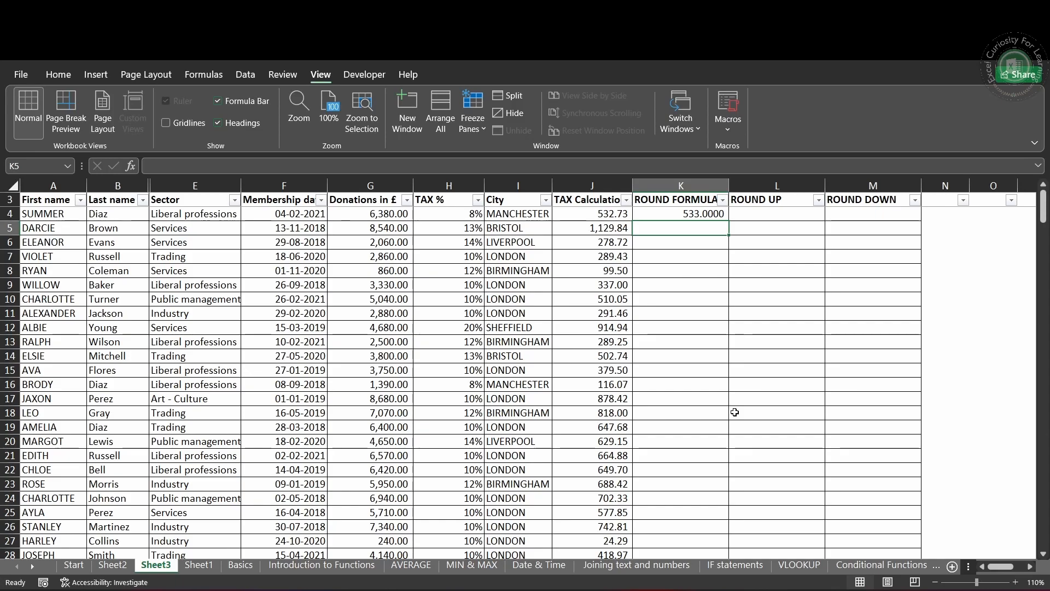
Step: Fill the ROUND formula from K4 down through K7
key(Up)
key(Down)
key(Up)
key(shift+Down)
key(shift+Down)
key(shift+Down)
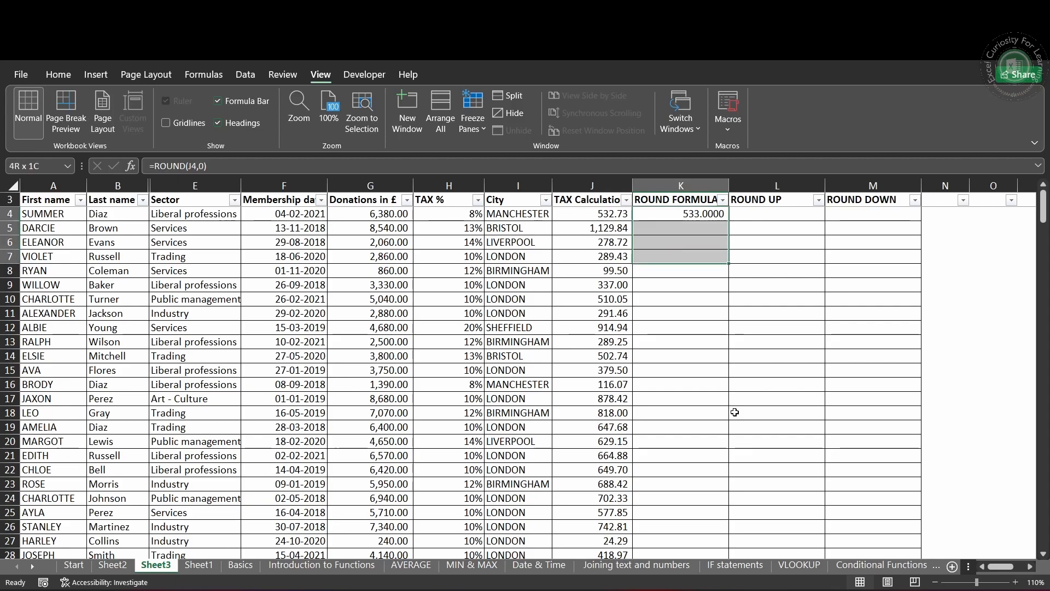
key(ctrl+d)
key(Down)
key(Down)
key(Down)
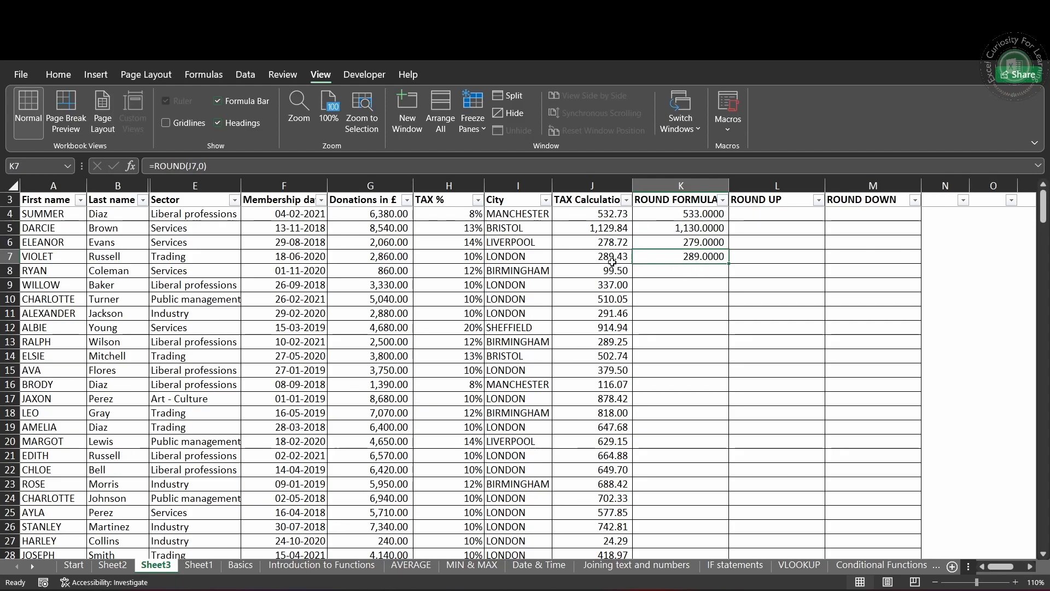
Step: Reduce the rounded values in K4:K7 to two displayed decimal places
drag(711, 217, 708, 254)
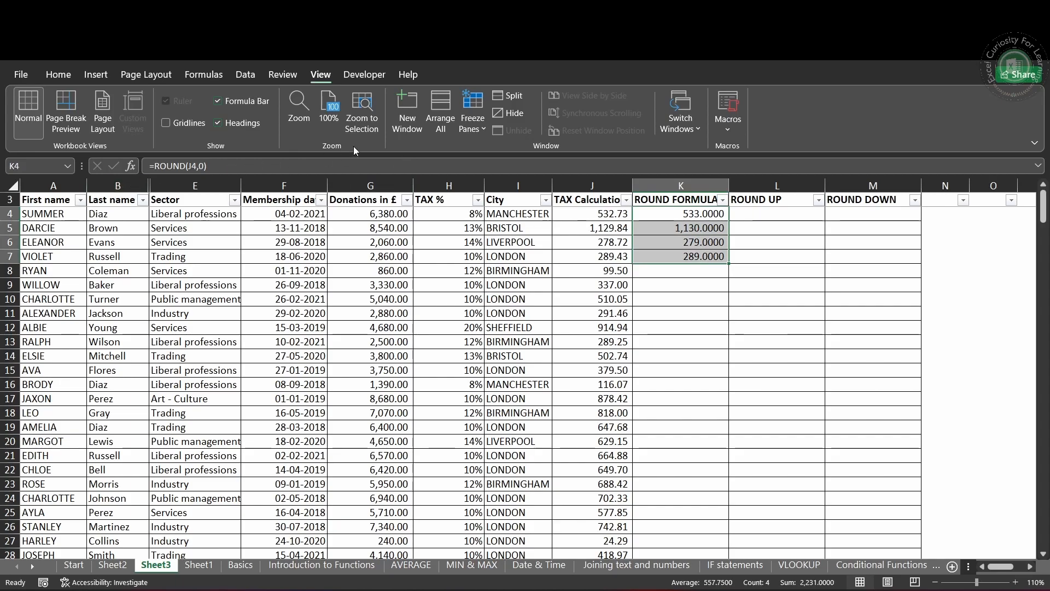
click(58, 75)
click(618, 123)
click(618, 123)
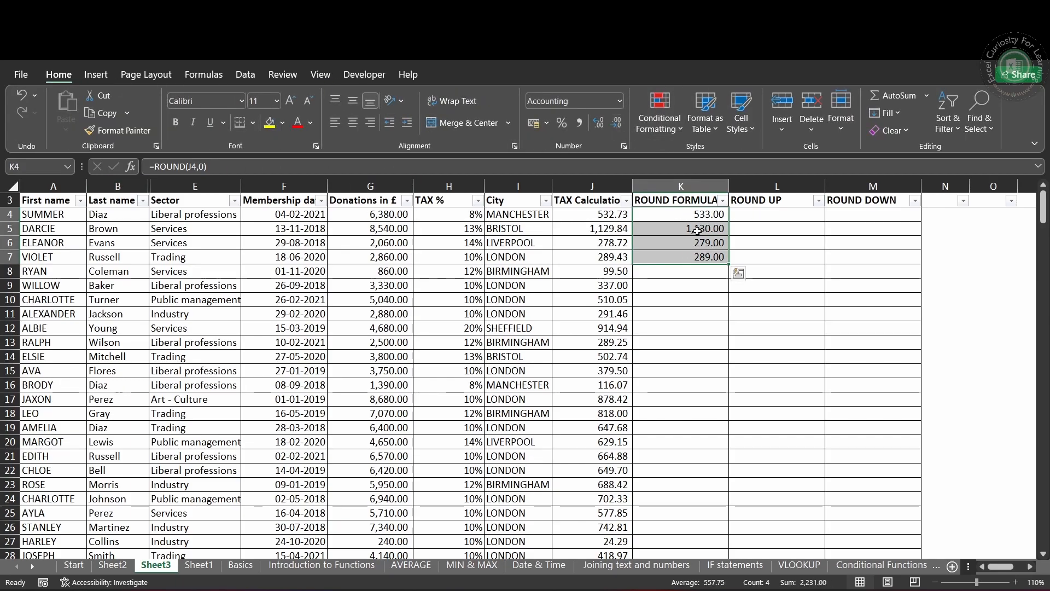
click(684, 313)
click(694, 184)
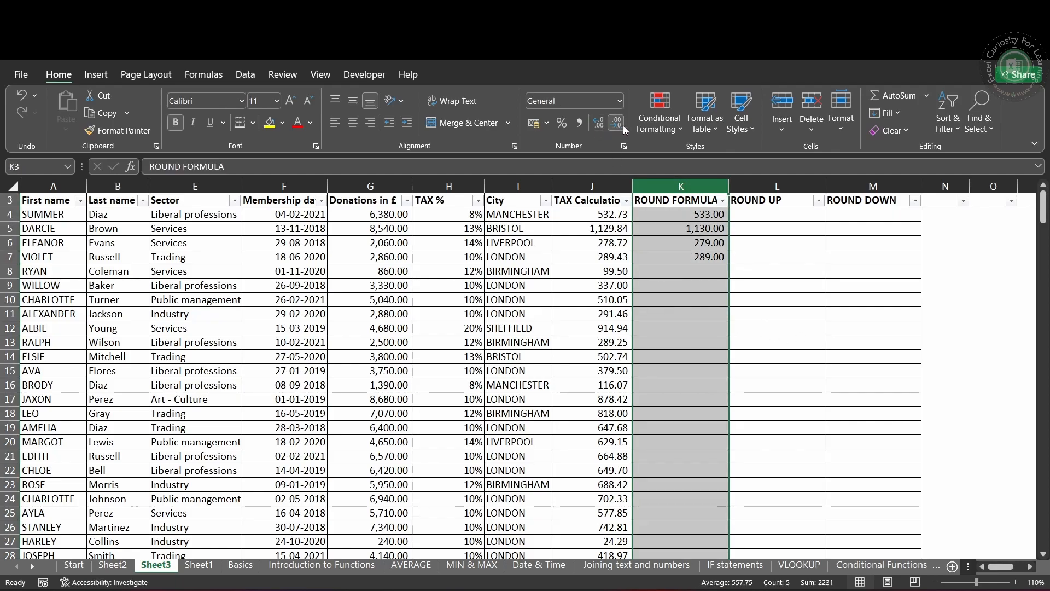
click(732, 295)
Step: Enter =ROUNDUP(J4,0) in cell L4 under the ROUND UP heading
click(761, 216)
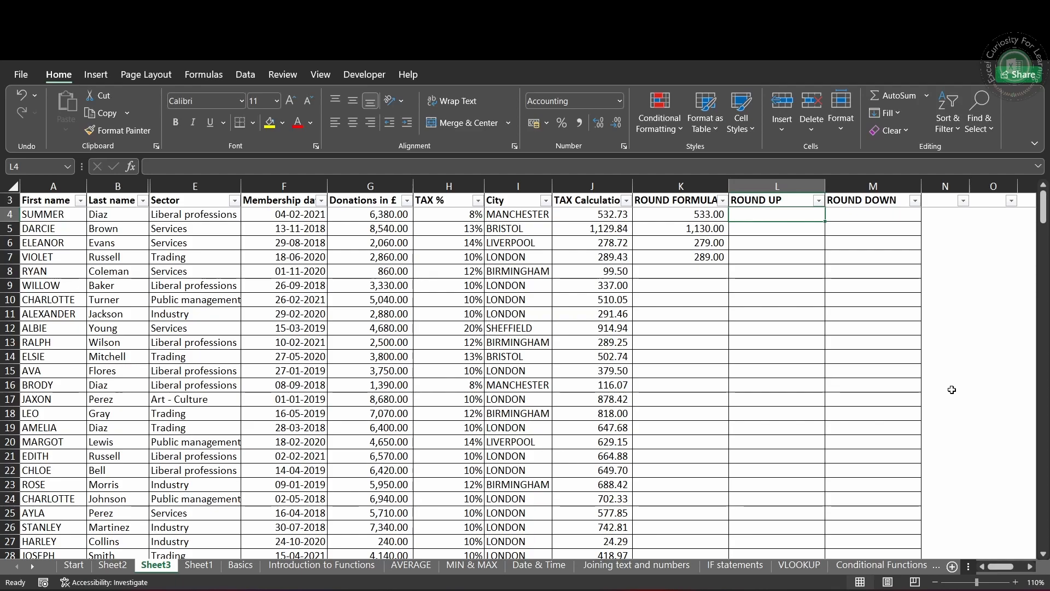
text(=)
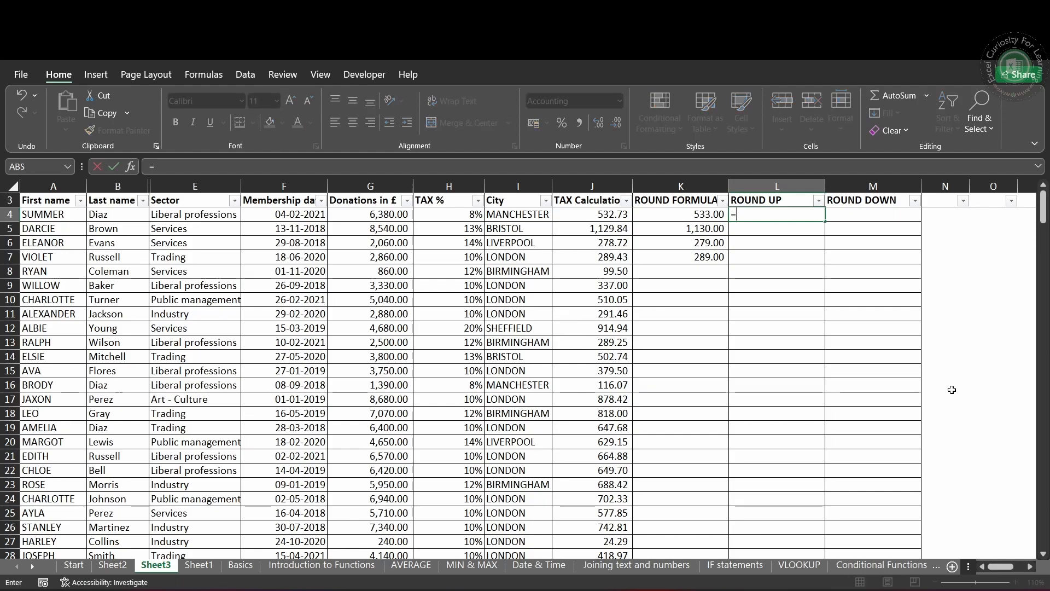
text(ROUND)
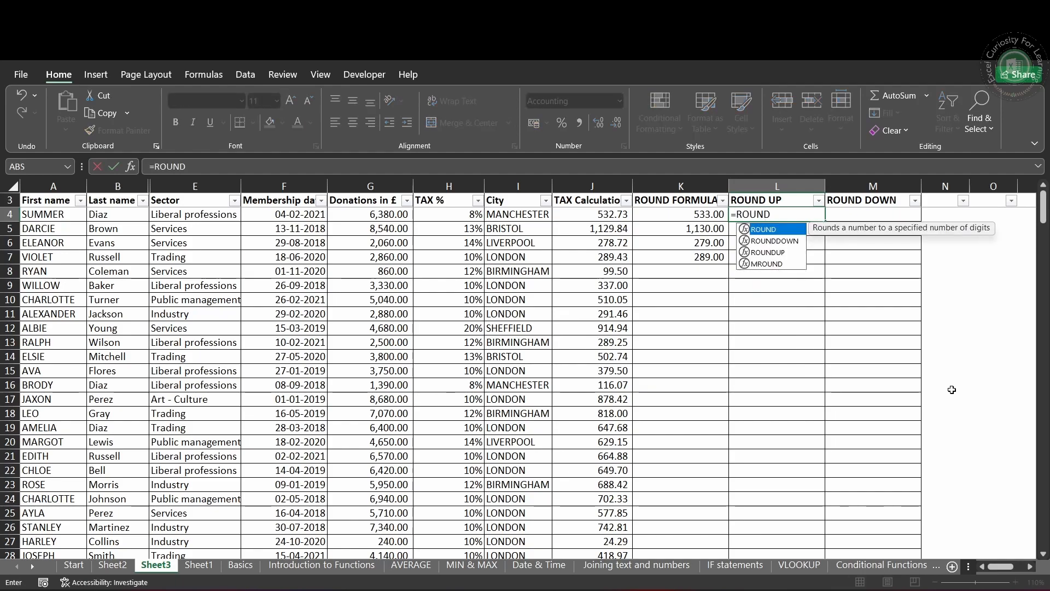
text(UP()
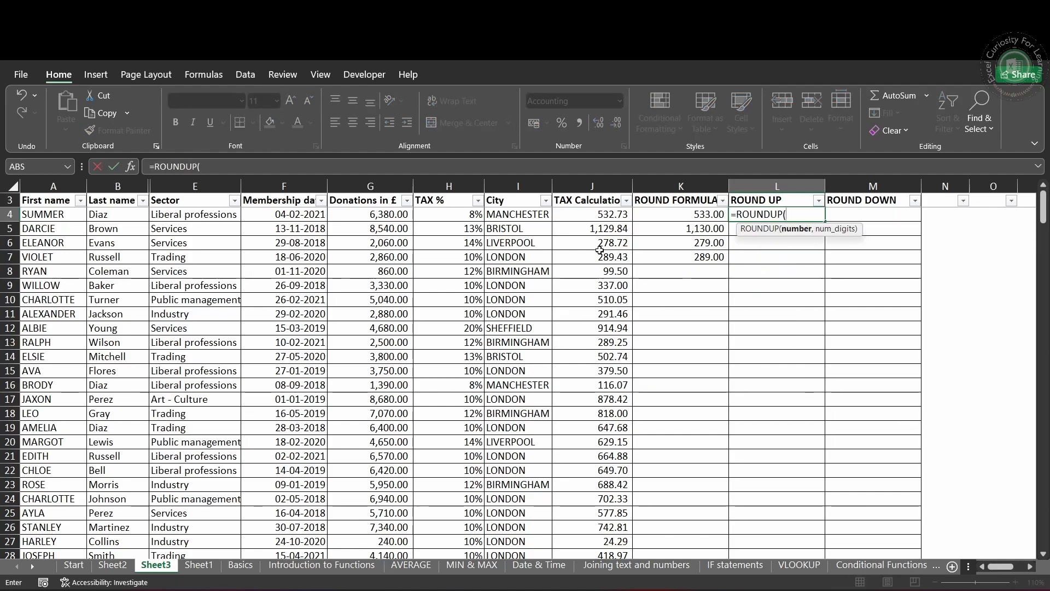
click(608, 214)
text(,0)
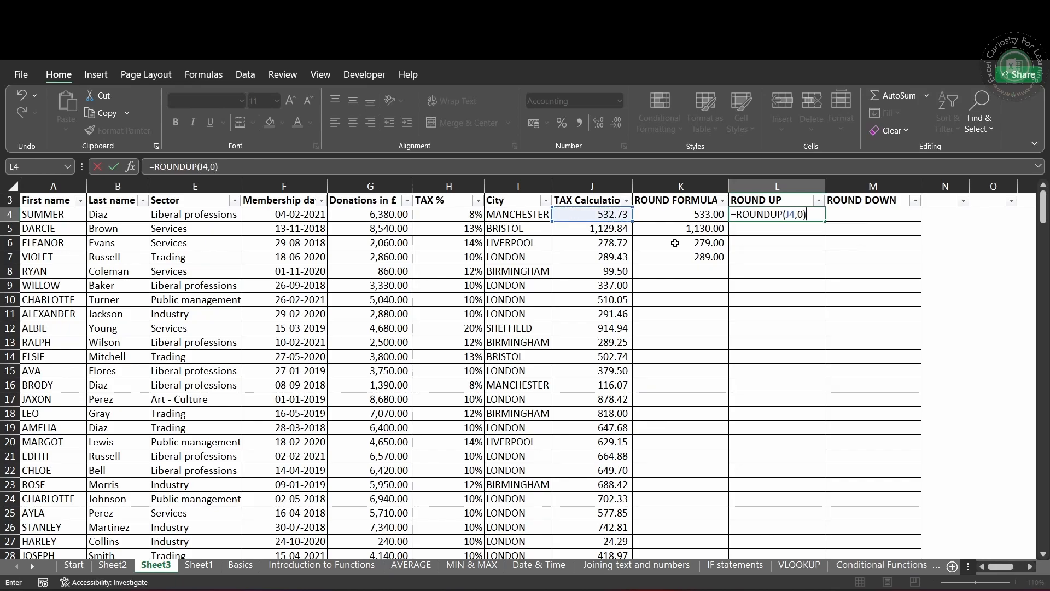
key(Return)
Step: Fill the ROUNDUP formula from L4 down through L7
key(Up)
key(shift+Down)
key(shift+Down)
key(shift+Down)
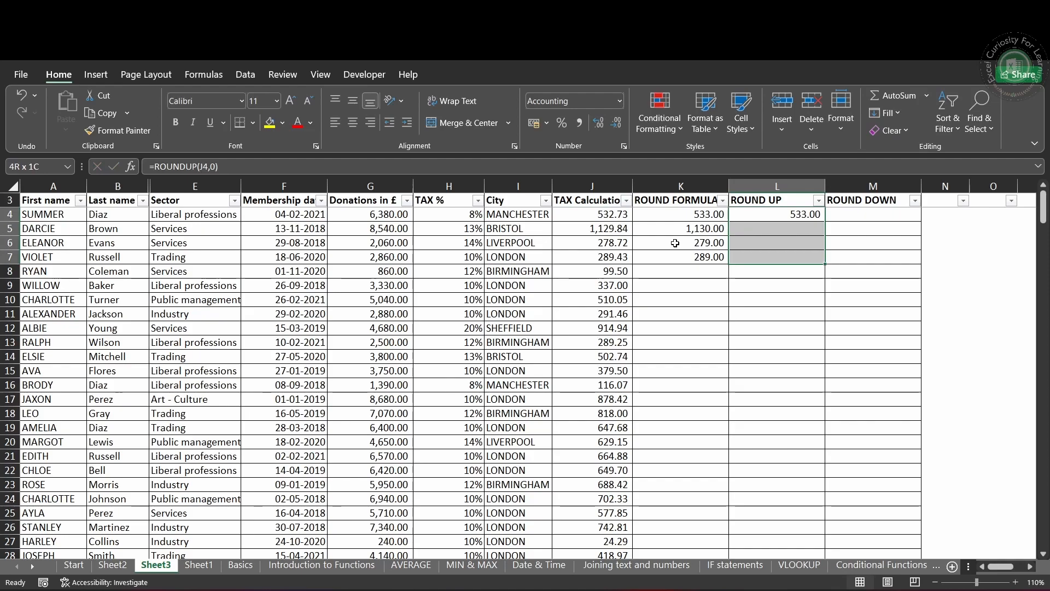
key(ctrl+d)
key(Down)
key(Down)
key(Down)
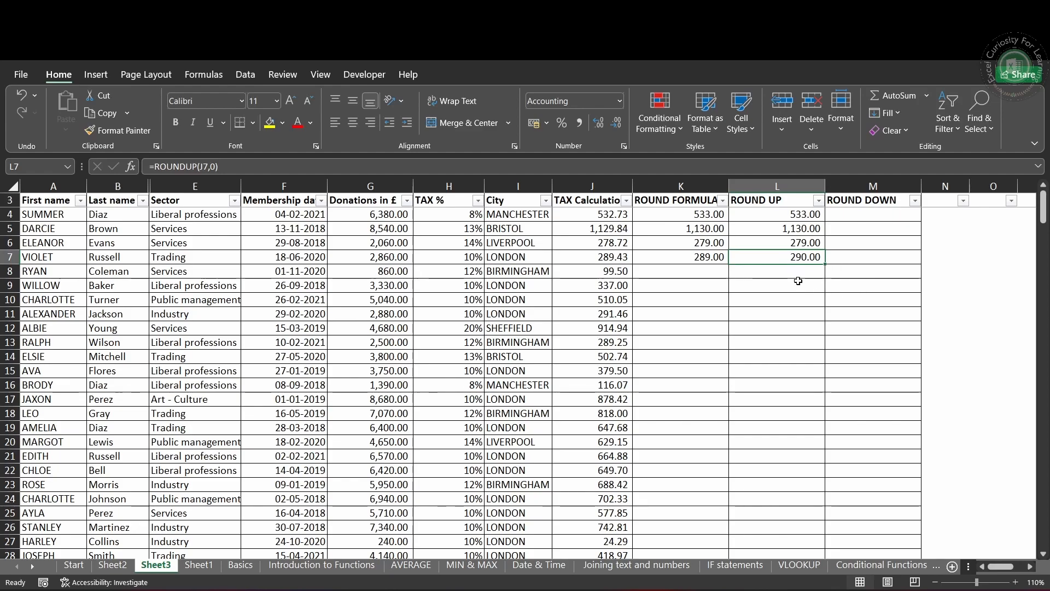
Step: Enter =ROUNDDOWN(J4,0) in cell M4 under the ROUND DOWN heading
click(873, 218)
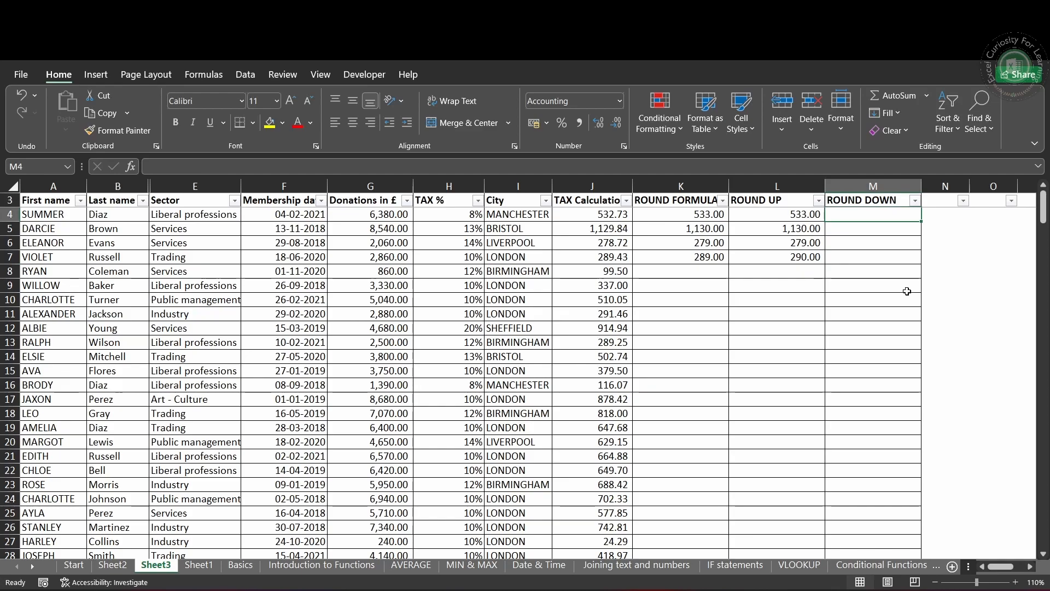
text(=ROUND)
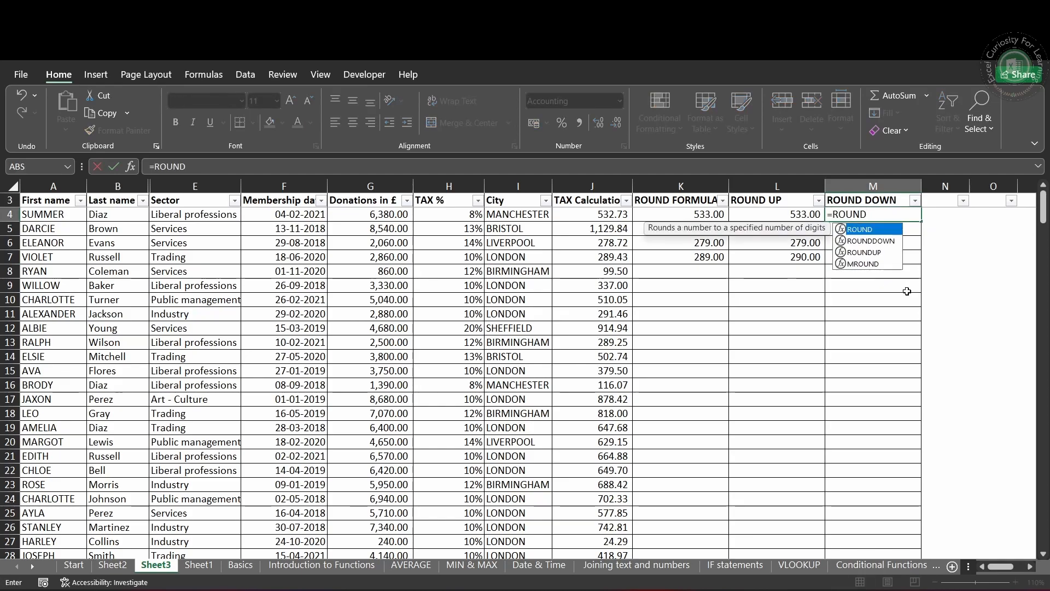
key(Down)
key(Tab)
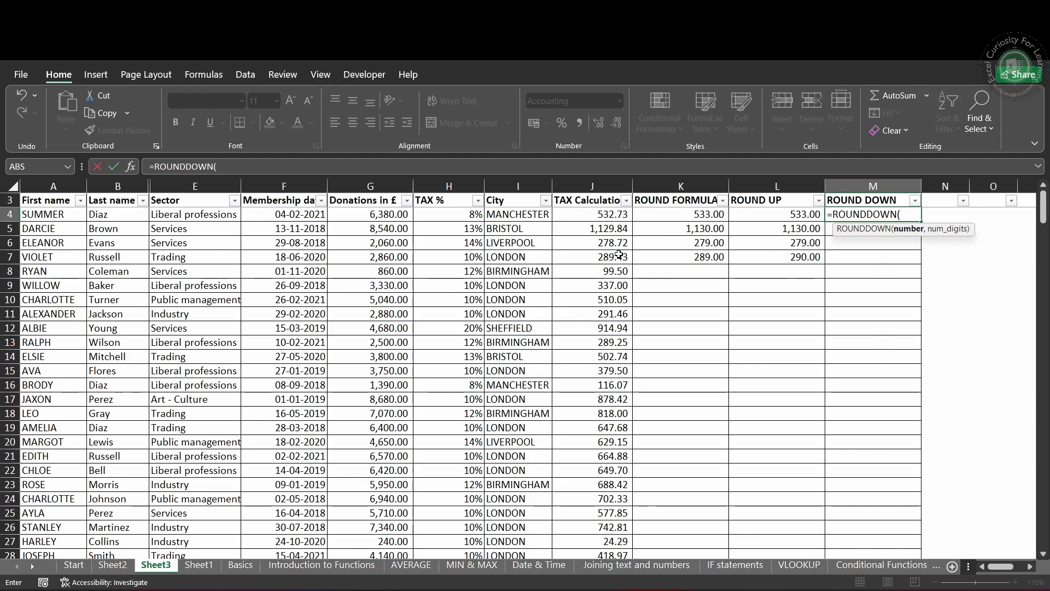
click(624, 216)
text(,0))
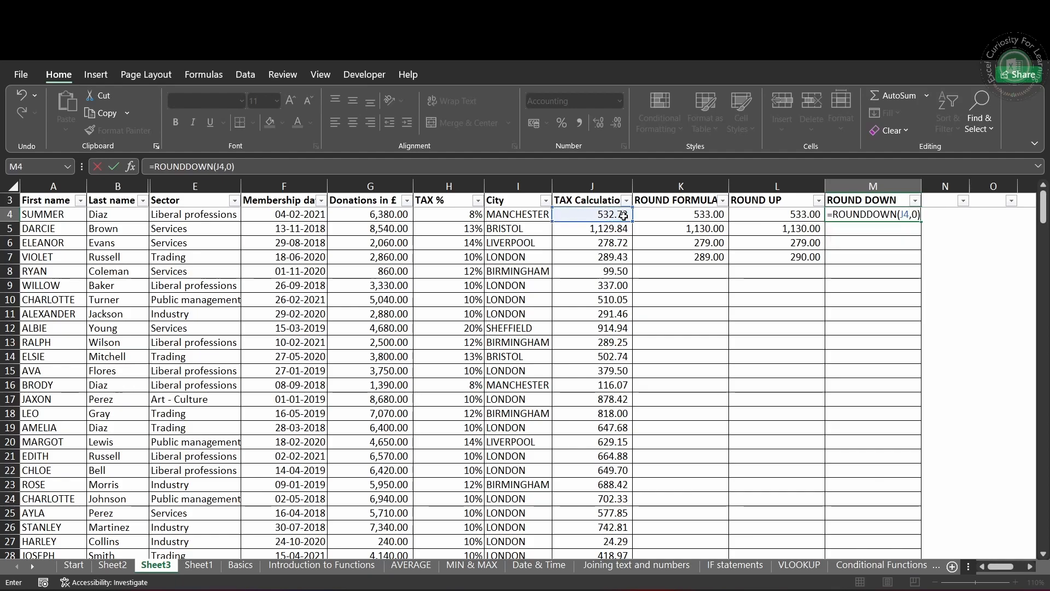
key(ctrl+Return)
Step: Fill the ROUNDDOWN formula from M4 down through M7
key(shift+Down)
key(shift+Down)
key(shift+Down)
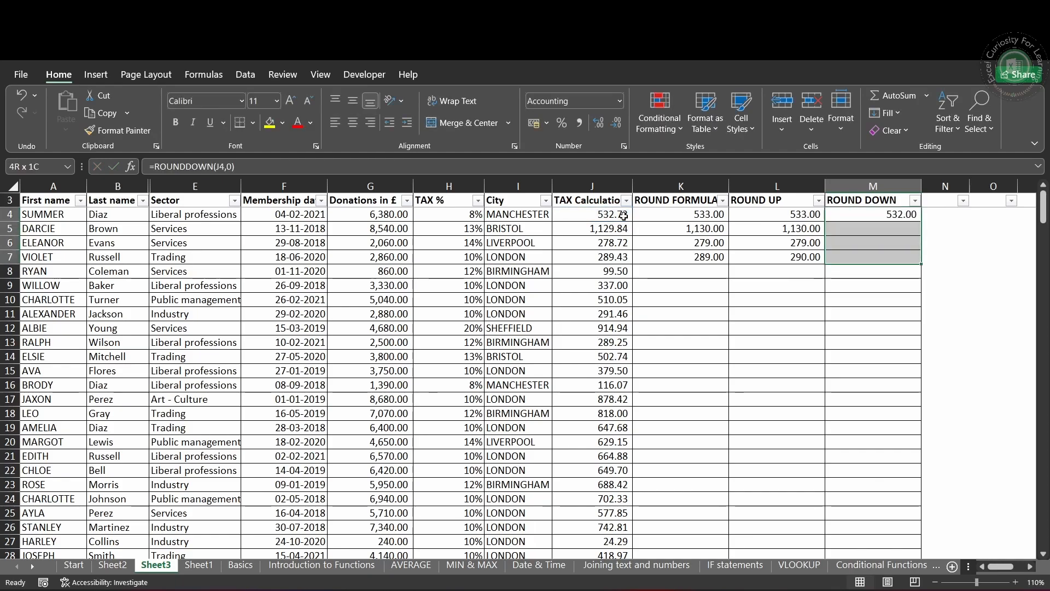
key(ctrl+d)
key(Down)
key(Down)
key(Down)
key(Up)
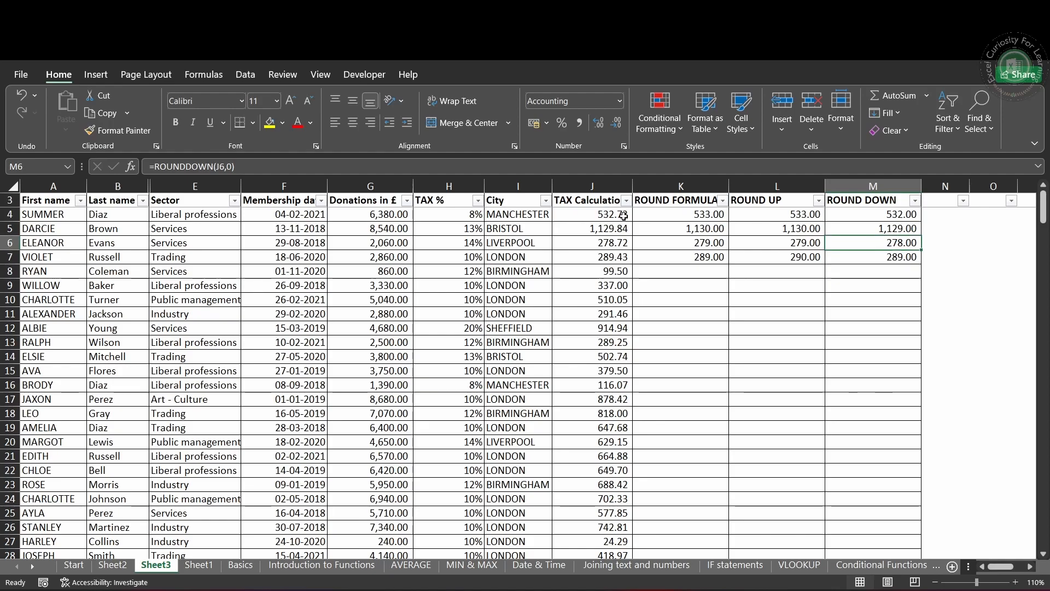
Step: Inspect the formula behind the tax calculation in cell J4 without editing it
double_click(623, 216)
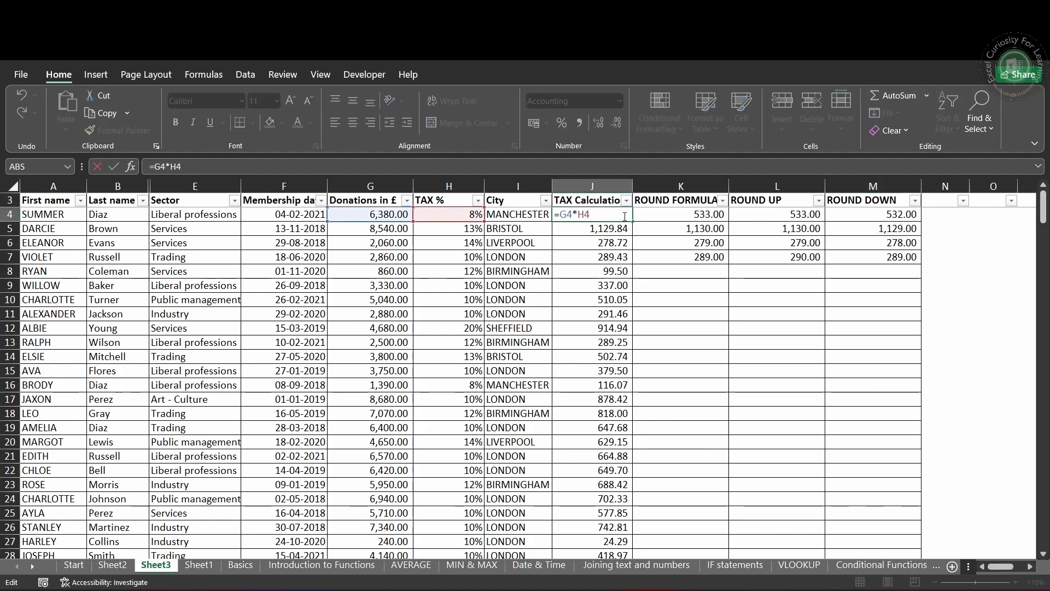
key(Escape)
click(902, 272)
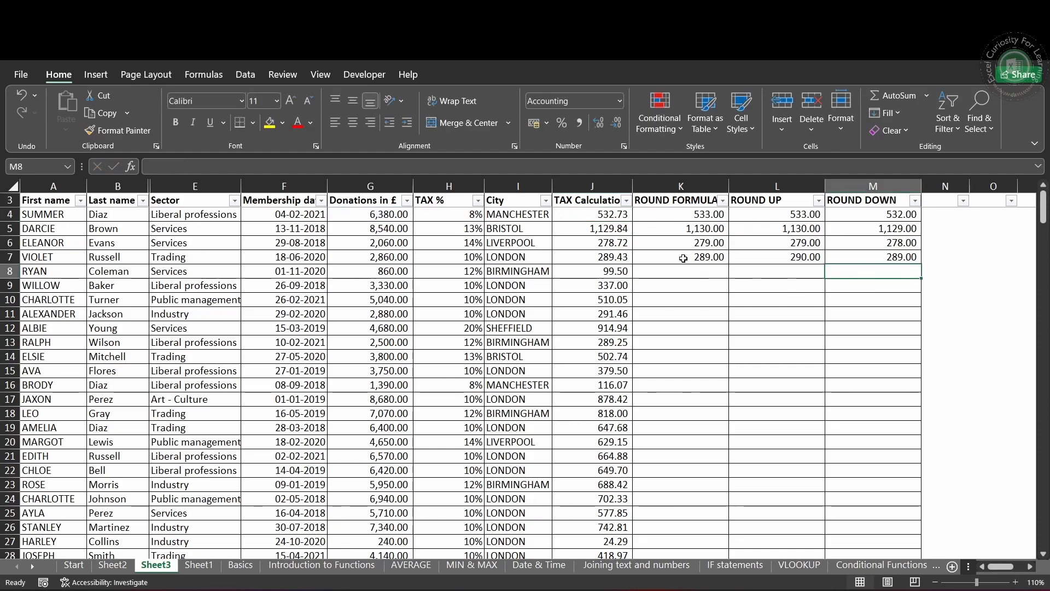
Step: Copy the three rounding formulas in K7:M7 down to the last data row, row 261
click(680, 258)
key(shift+Right)
key(shift+Right)
key(ctrl+c)
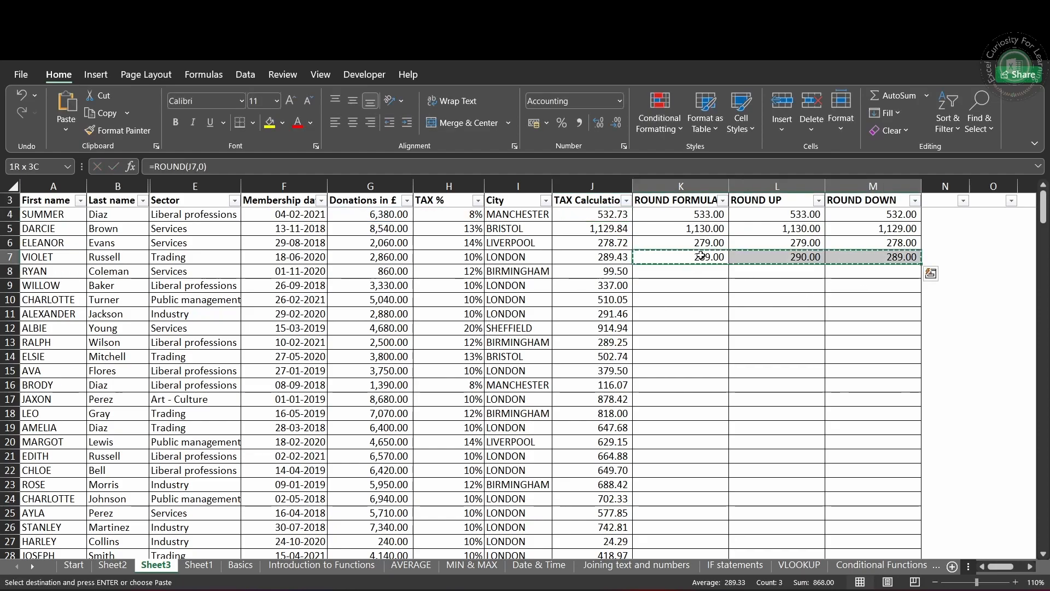
key(Left)
key(ctrl+Down)
key(Right)
key(shift+Right)
key(shift+Right)
key(ctrl+shift+Up)
key(Return)
key(ctrl+Up)
key(ctrl+Down)
key(ctrl+Up)
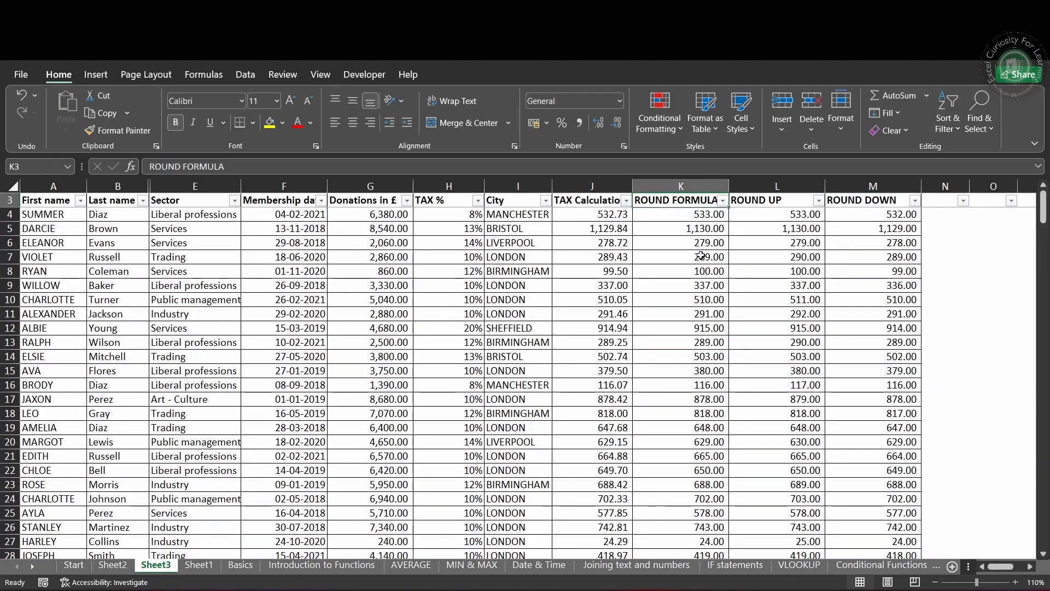
Step: Enter =SUM(J4:J261) in cell J263 beside the Total TAX label
key(ctrl+Down)
key(Down)
key(Down)
key(Down)
key(Down)
key(Left)
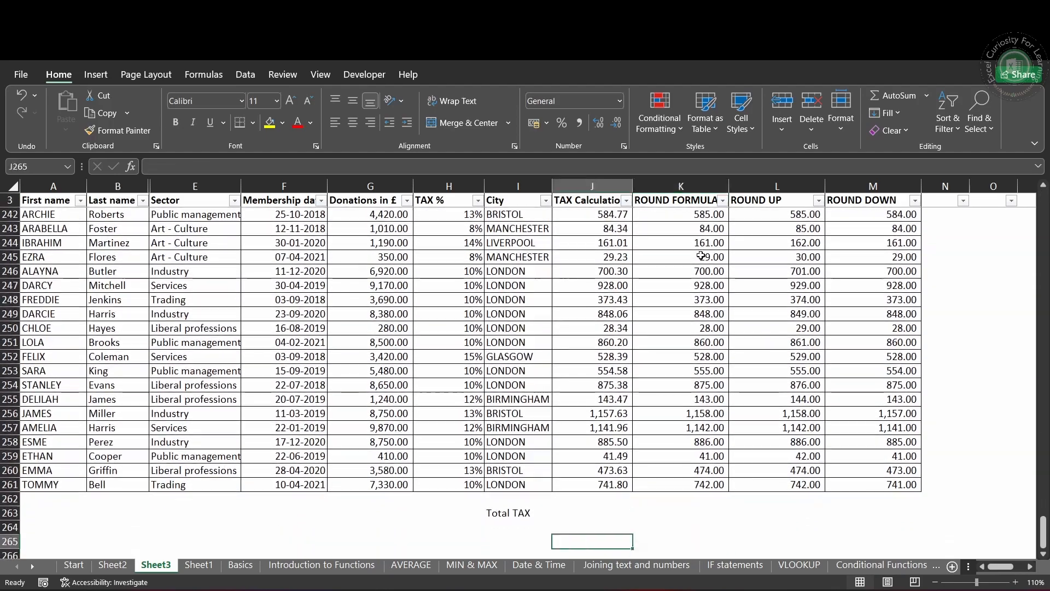
key(Up)
key(Up)
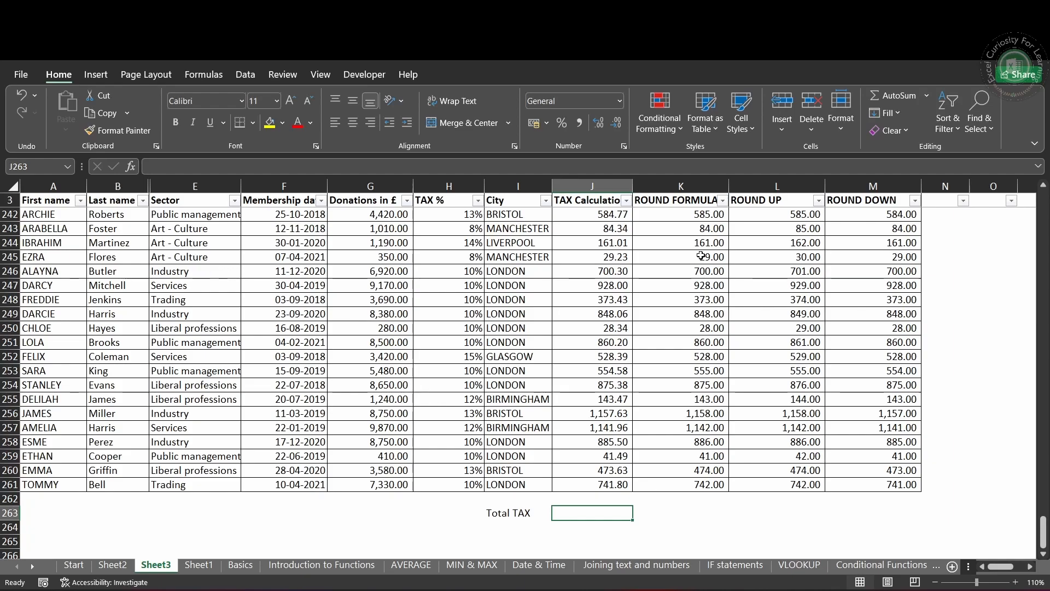
text(=SUM()
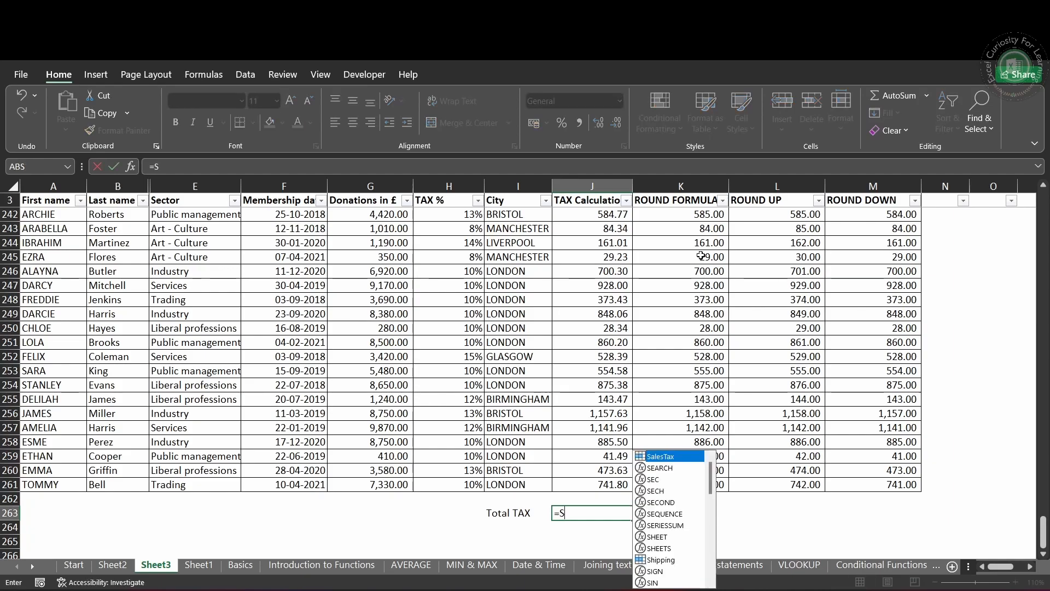
key(Up)
key(Up)
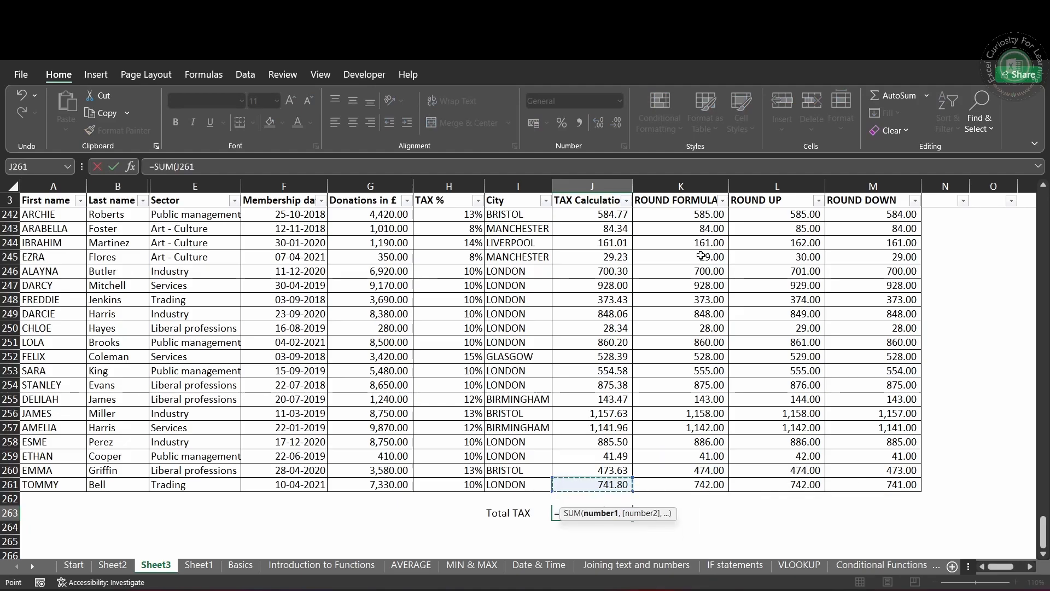
key(ctrl+shift+Up)
text())
key(Return)
key(Return)
key(Up)
key(Up)
key(Up)
key(Up)
key(Up)
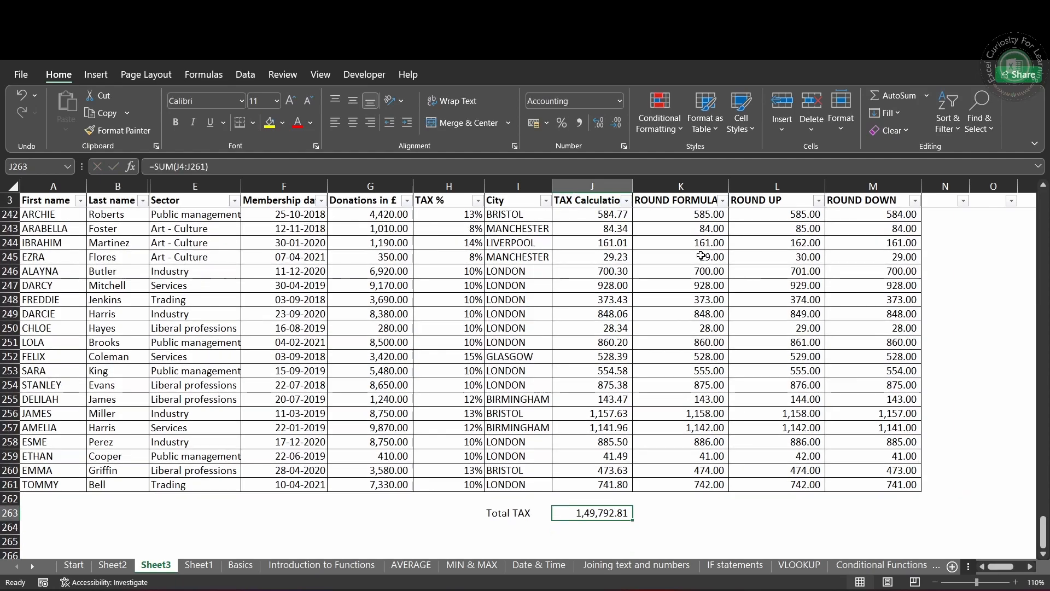
Step: Filter the City column to show only the BRISTOL rows
key(ctrl+Up)
key(Left)
key(Down)
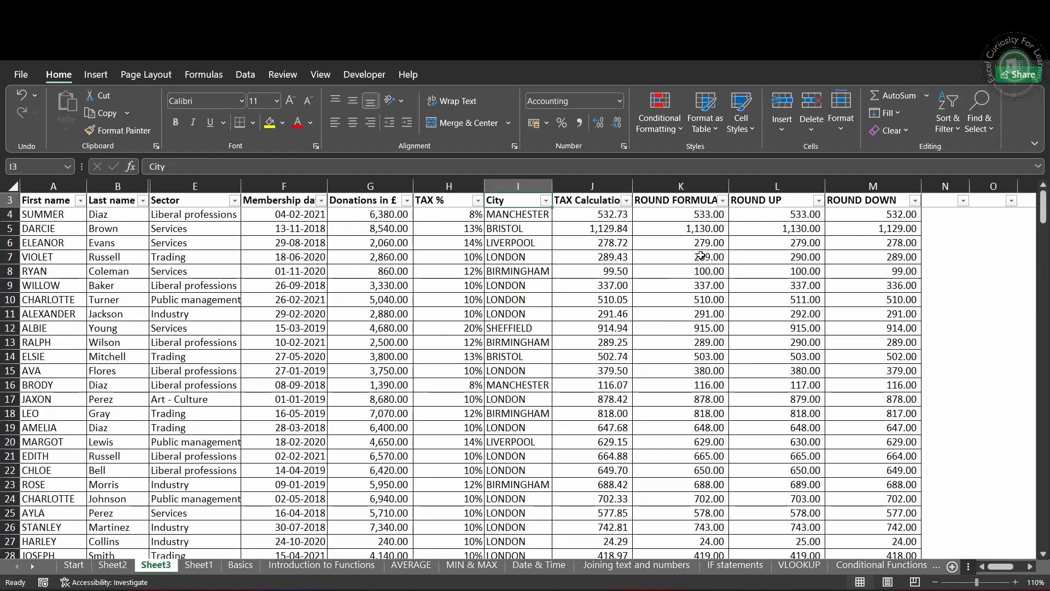
key(Up)
key(alt+Down)
key(Down)
key(Down)
key(Down)
key(Down)
key(Down)
key(Down)
key(space)
key(Down)
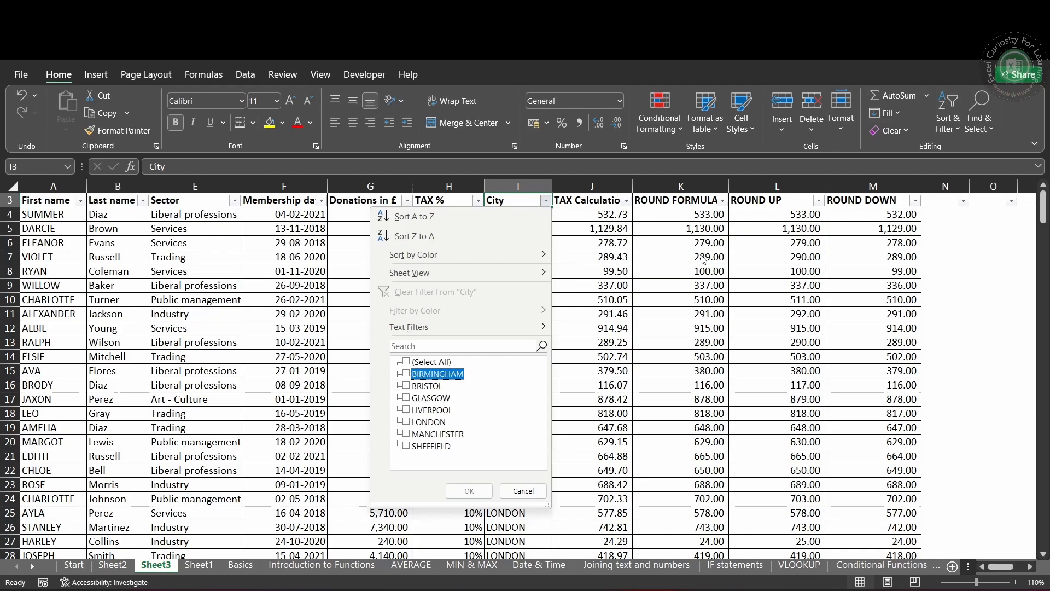
key(Down)
key(space)
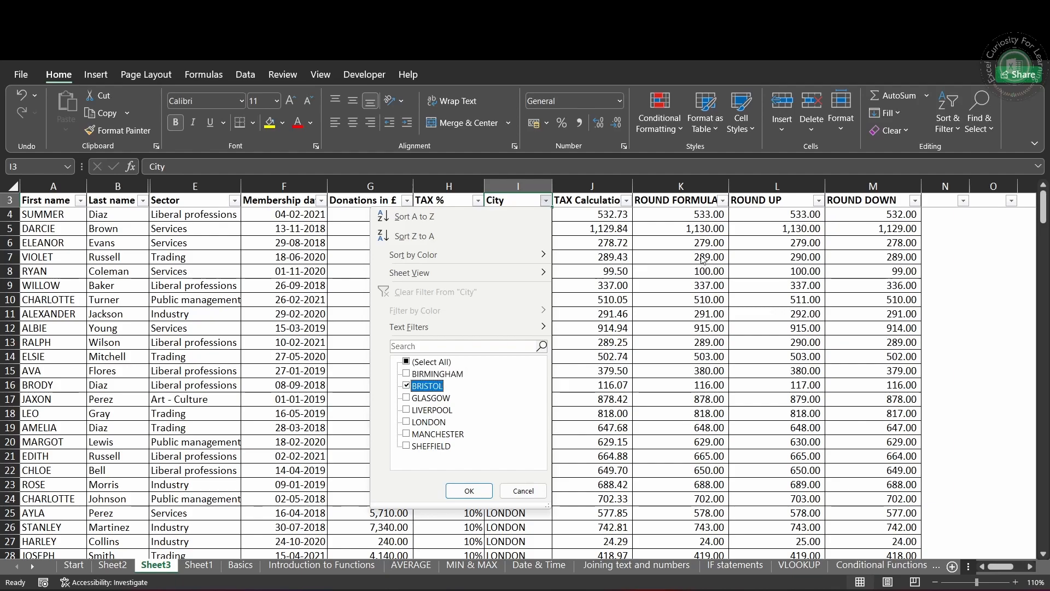
key(Return)
key(Down)
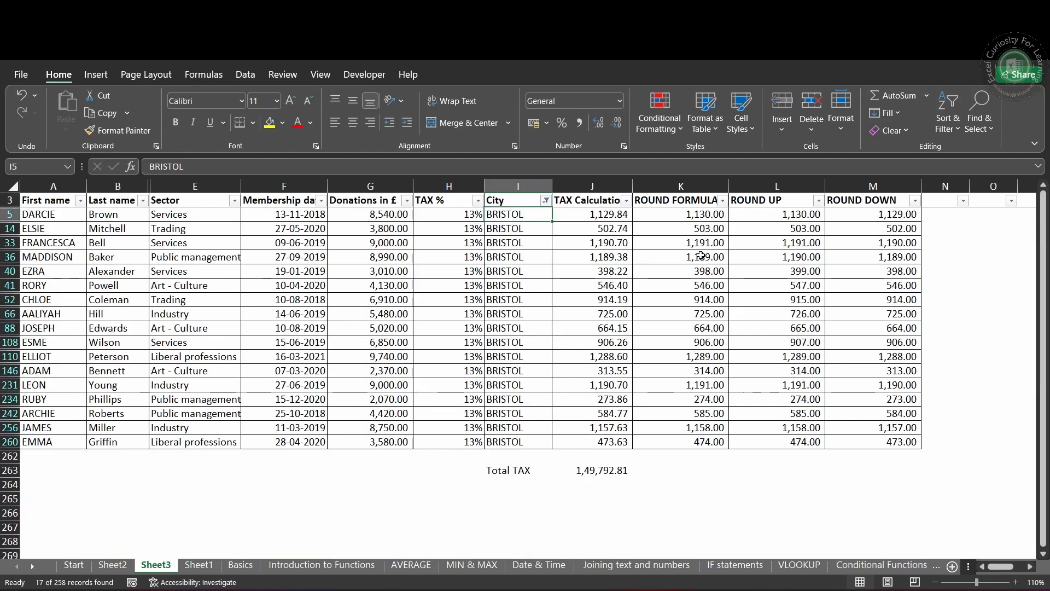
Step: Check the Total TAX figure below the filtered rows
key(Right)
key(ctrl+Down)
key(Down)
key(Down)
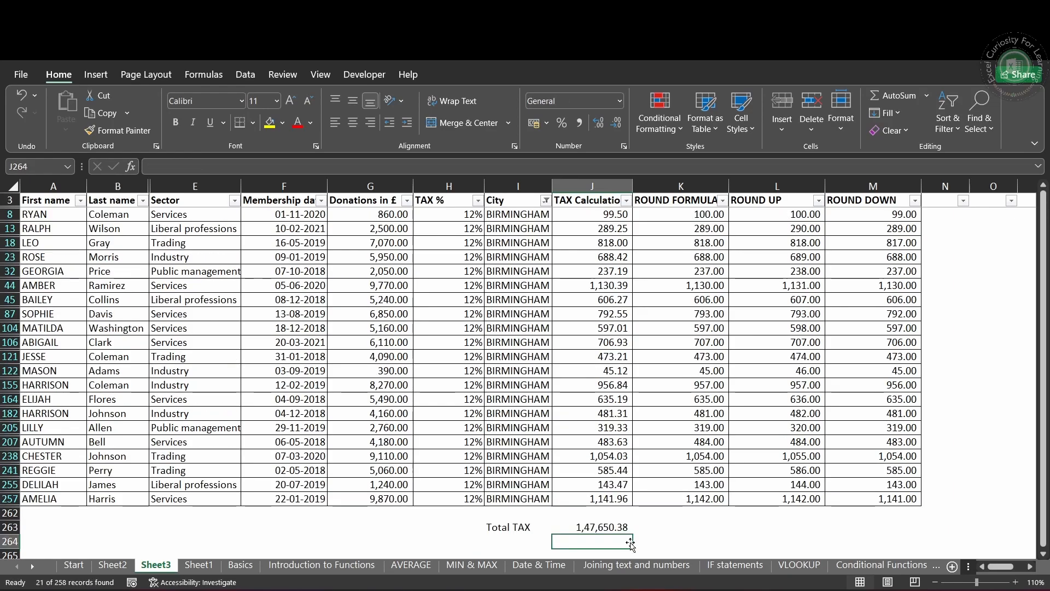
Step: Replace the SUM formula in the Total TAX cell J263 with the beginning of a SUBTOTAL formula using function number 109 - SUM
click(612, 526)
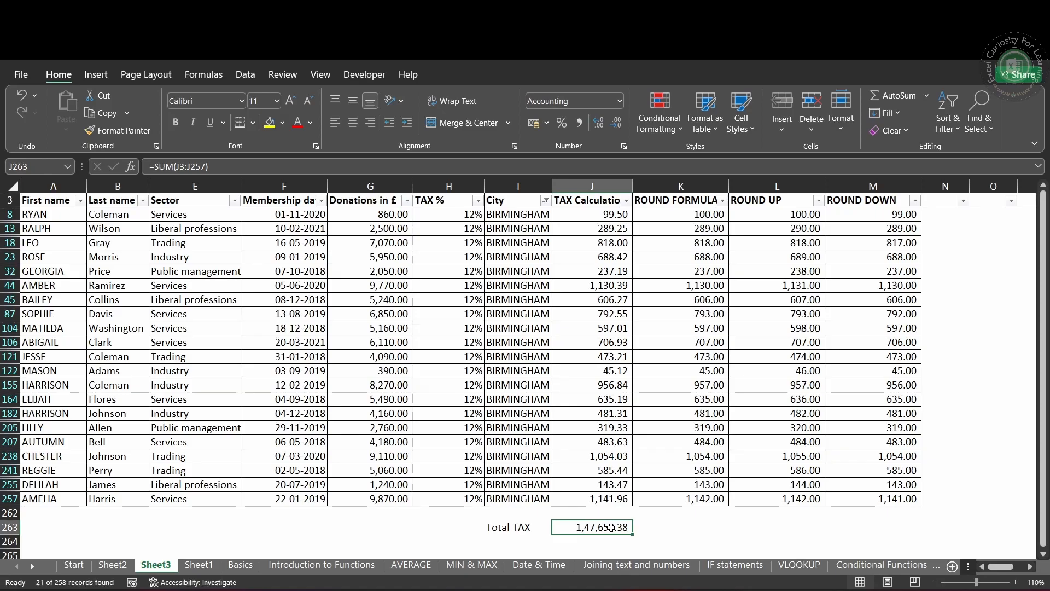
text(=S)
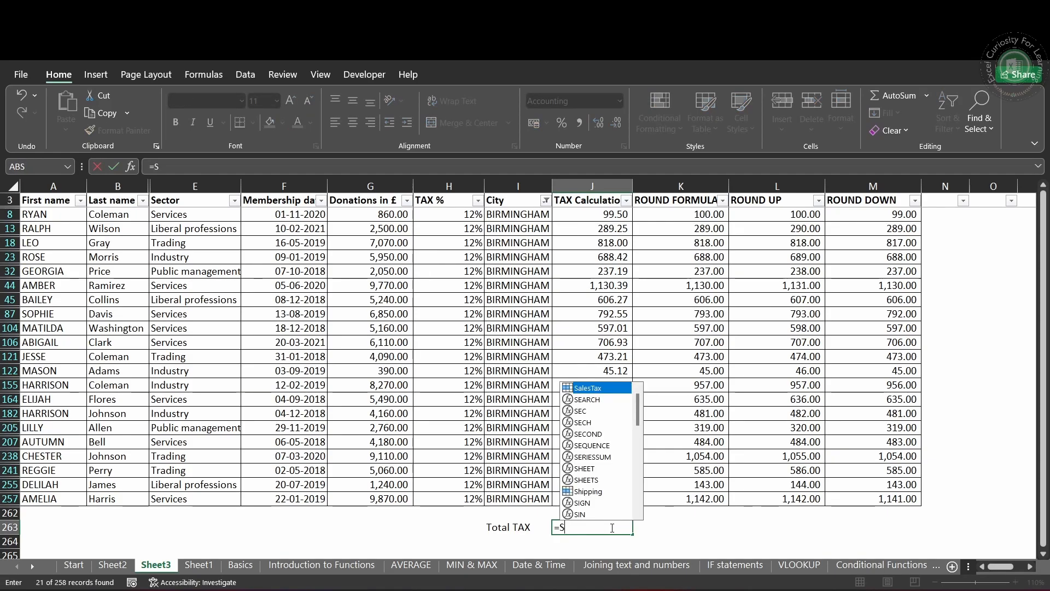
text(UMTO)
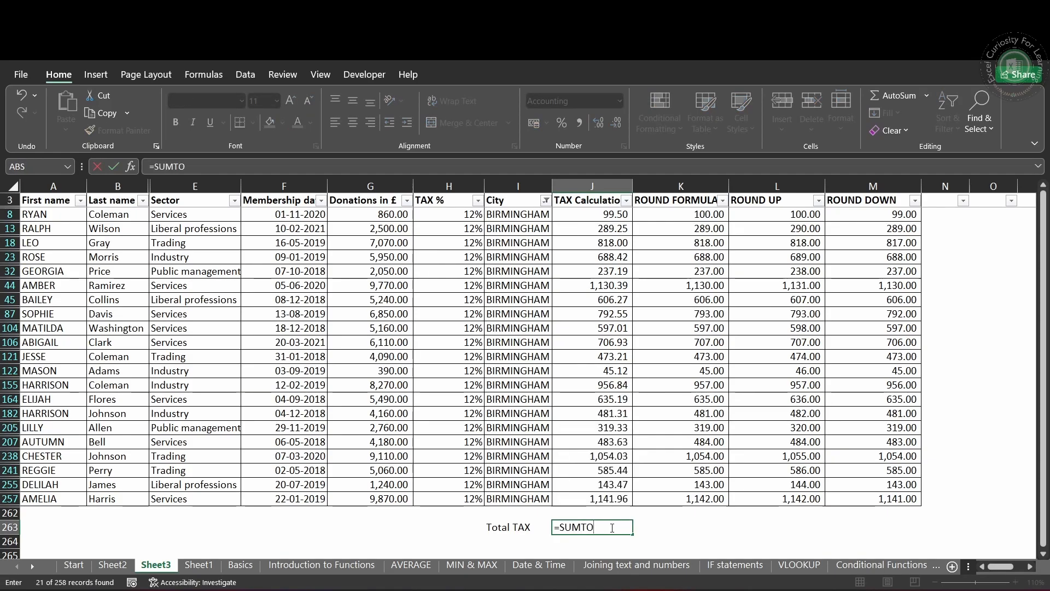
key(BackSpace)
key(BackSpace)
key(BackSpace)
text(BT)
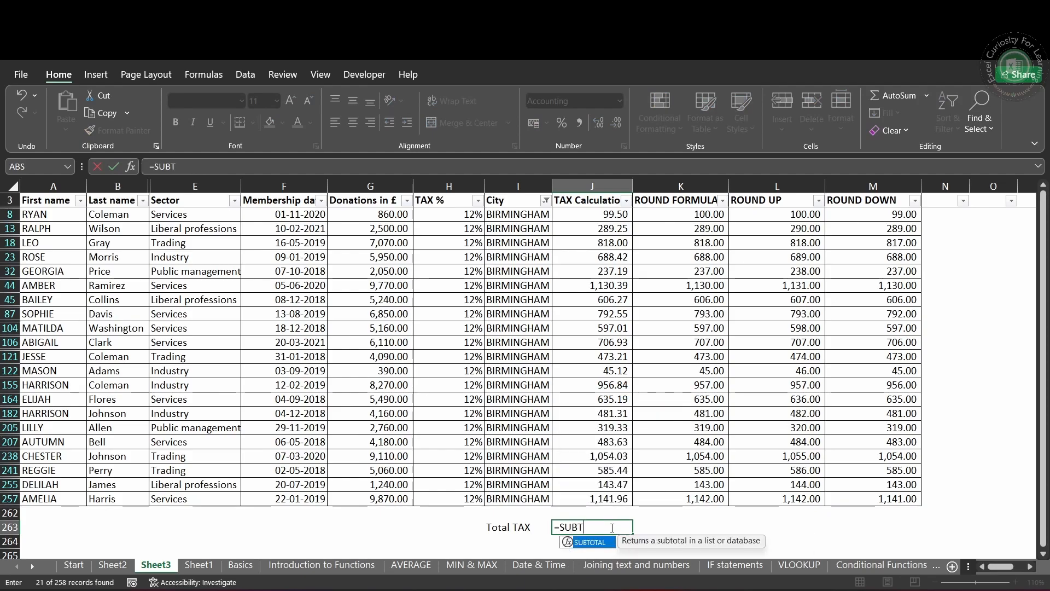
key(Tab)
scroll(714, 517, down, 1)
scroll(714, 517, up, 3)
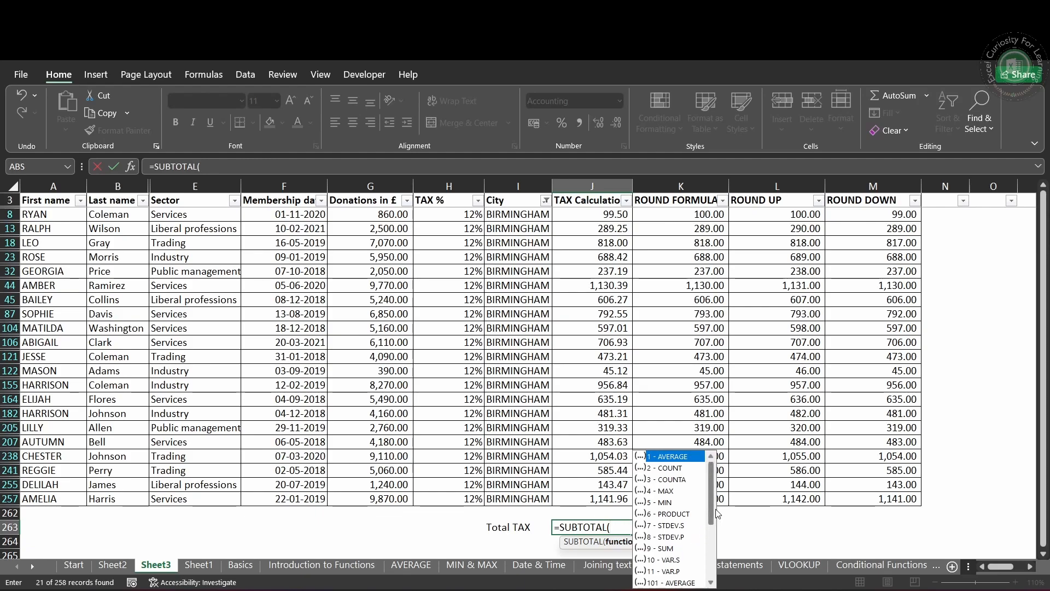
drag(714, 513, 711, 556)
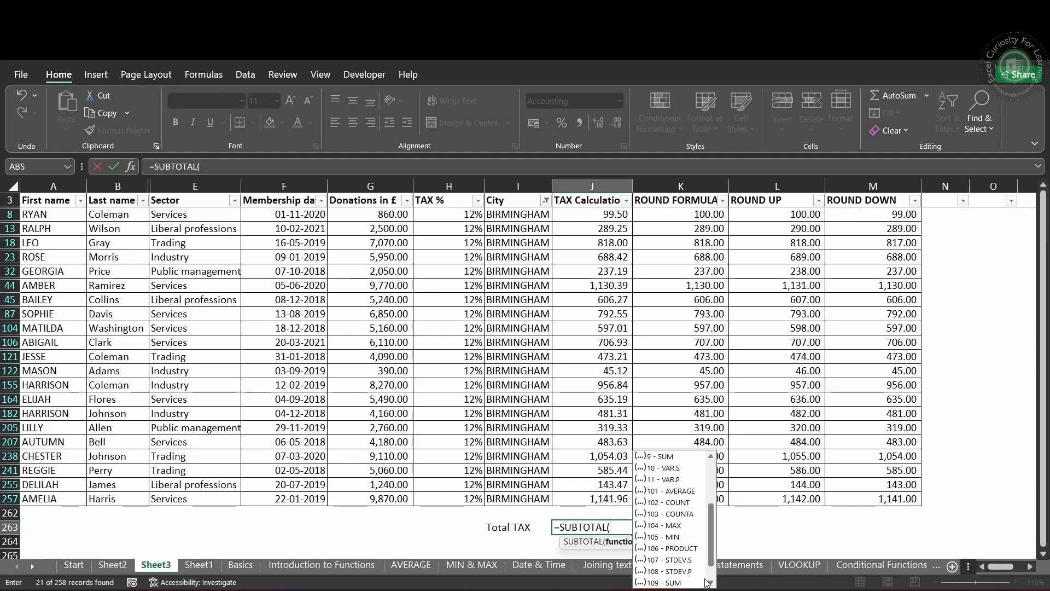
click(666, 582)
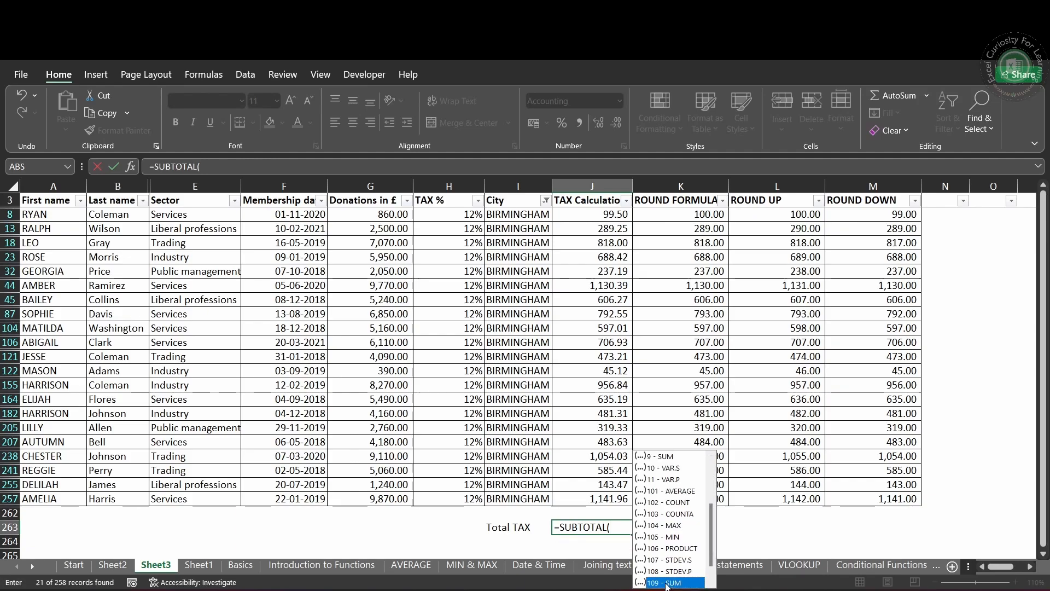
double_click(667, 583)
text(,)
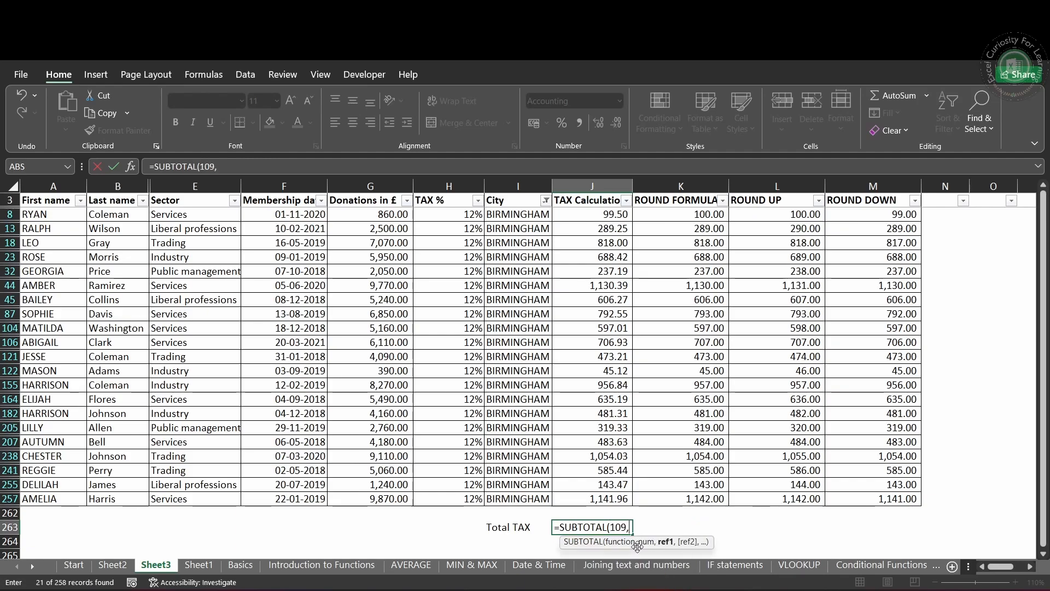
Step: Complete the SUBTOTAL formula in J263 with the range J3:J257 and enter it
click(610, 498)
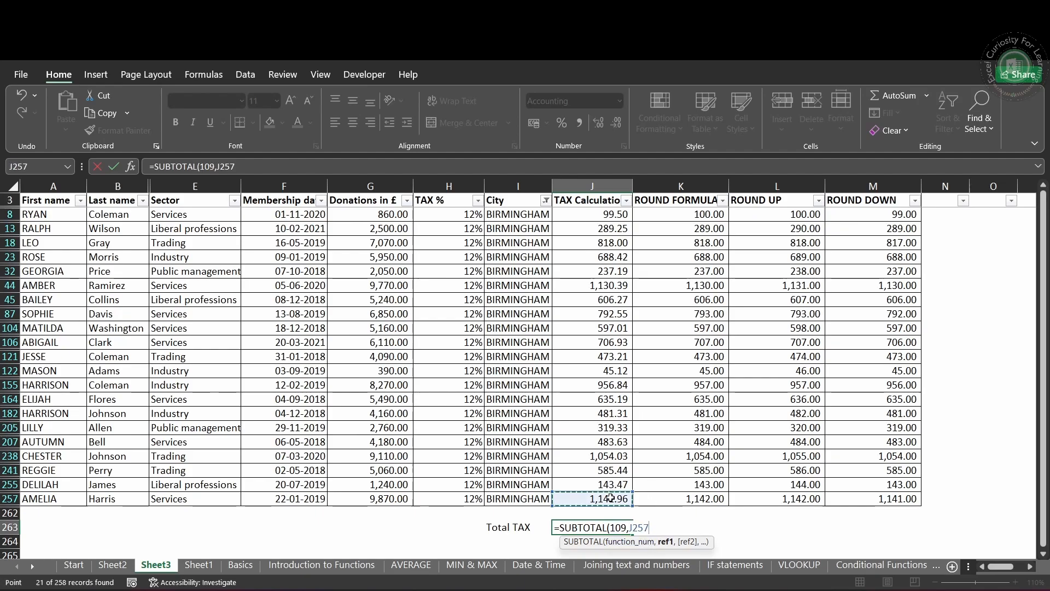
key(ctrl+shift+Up)
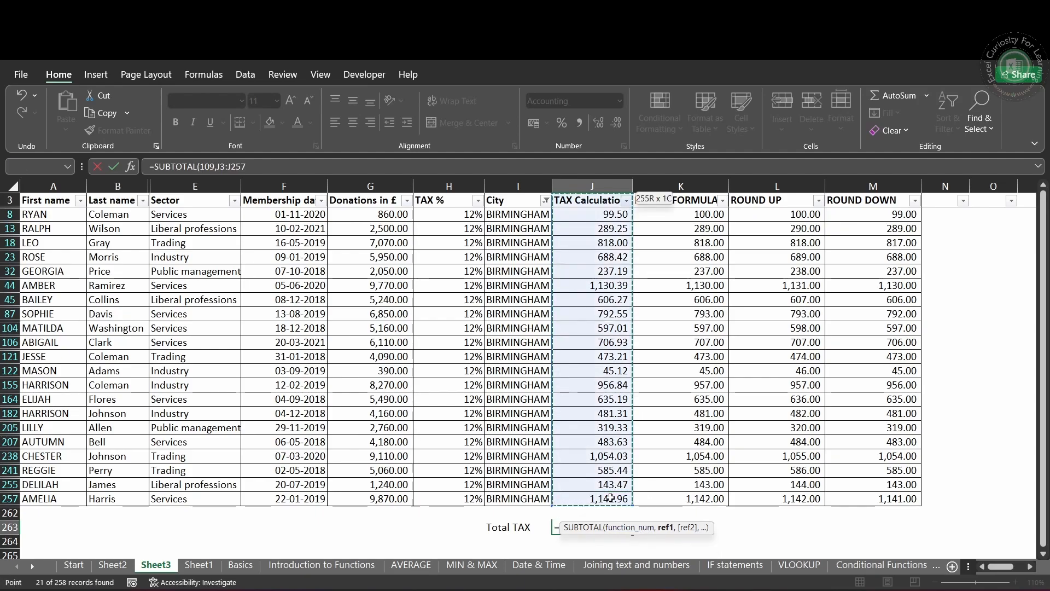
text())
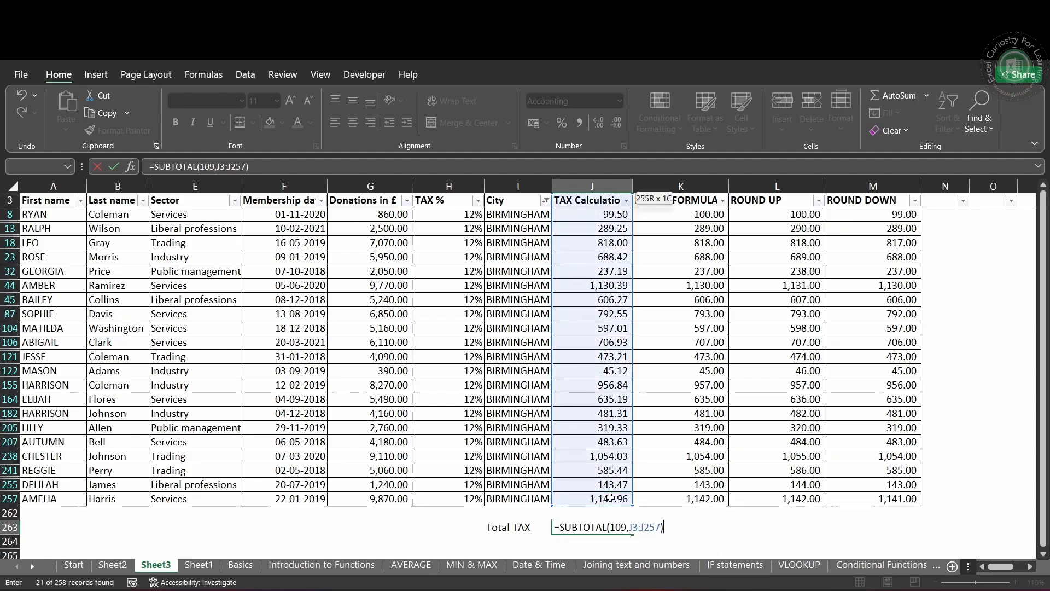
key(Return)
Step: Change the City filter from BIRMINGHAM to BRISTOL only
key(Up)
key(Up)
key(Up)
key(Left)
key(ctrl+Up)
key(Down)
key(ctrl+Up)
key(Up)
key(alt+Down)
key(Down)
key(Escape)
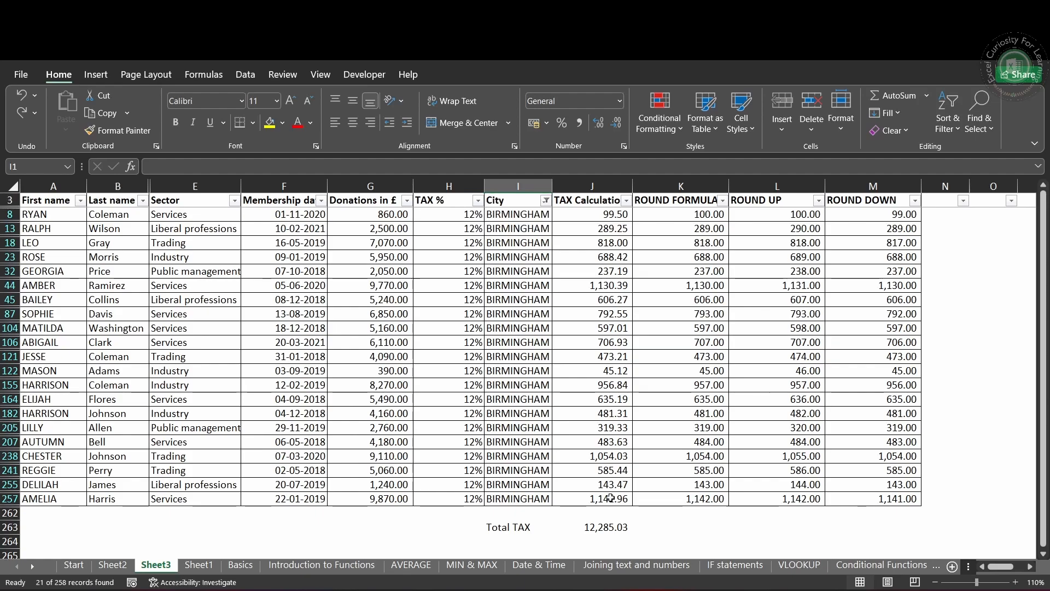
key(Down)
key(Down)
key(Down)
key(Down)
key(Down)
key(Down)
key(Down)
key(Down)
key(Down)
key(Down)
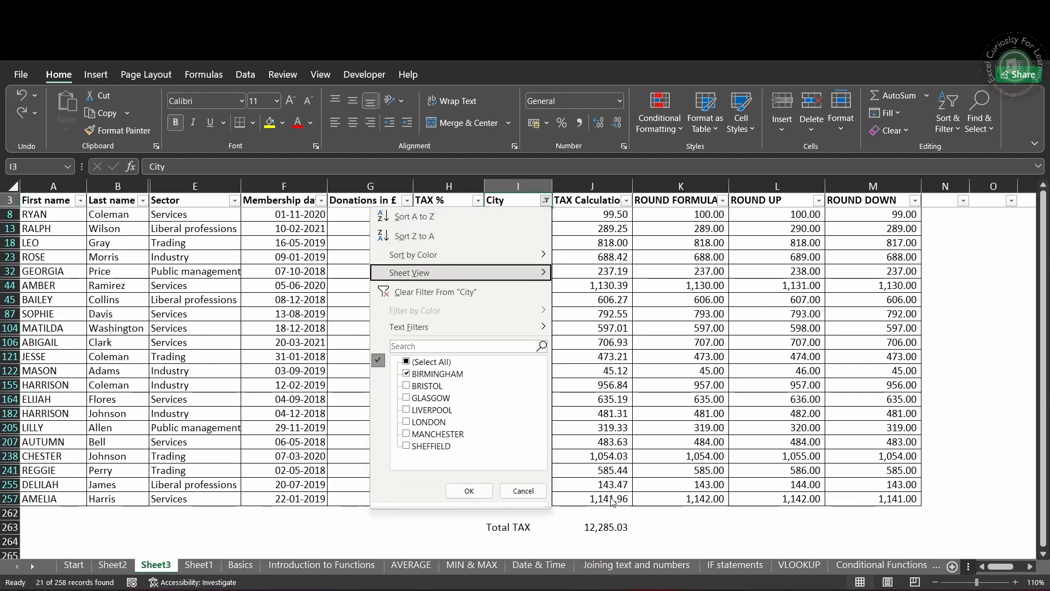
key(space)
key(Down)
key(space)
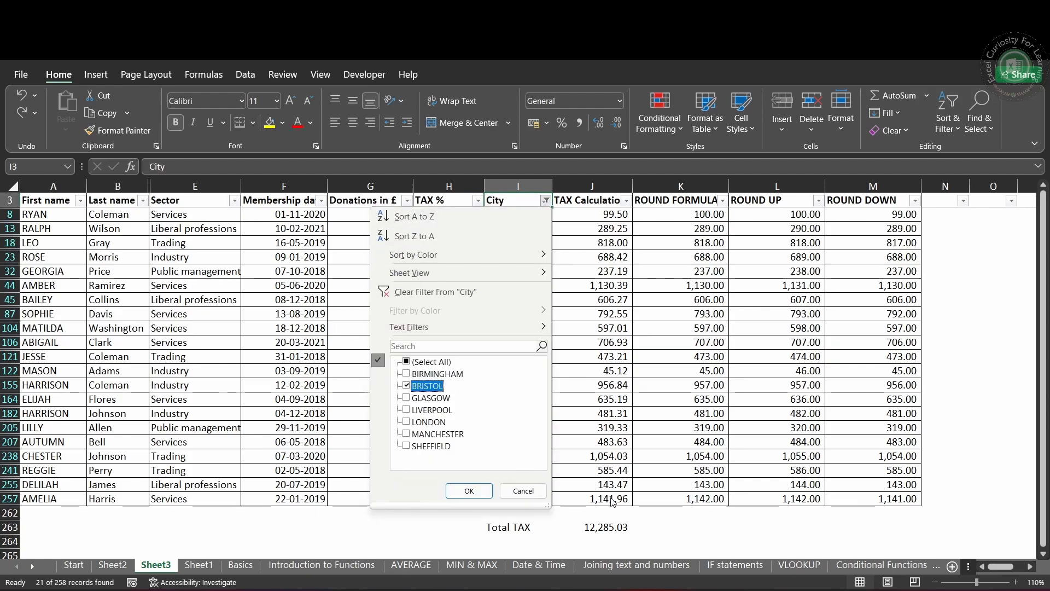
key(Return)
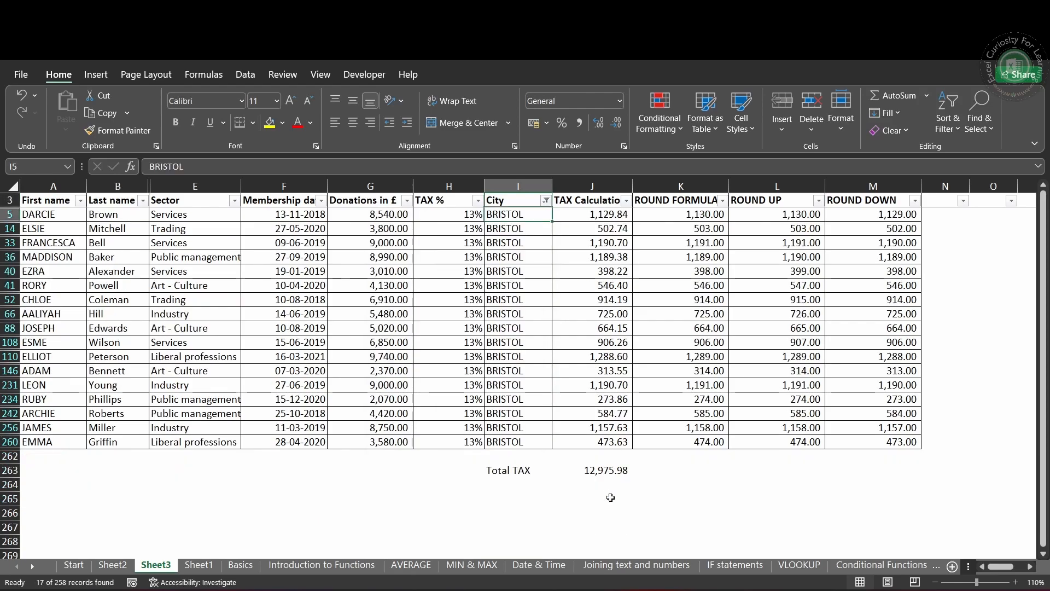
Step: Switch the City filter to show only LONDON instead of BRISTOL
click(545, 201)
click(414, 387)
click(410, 422)
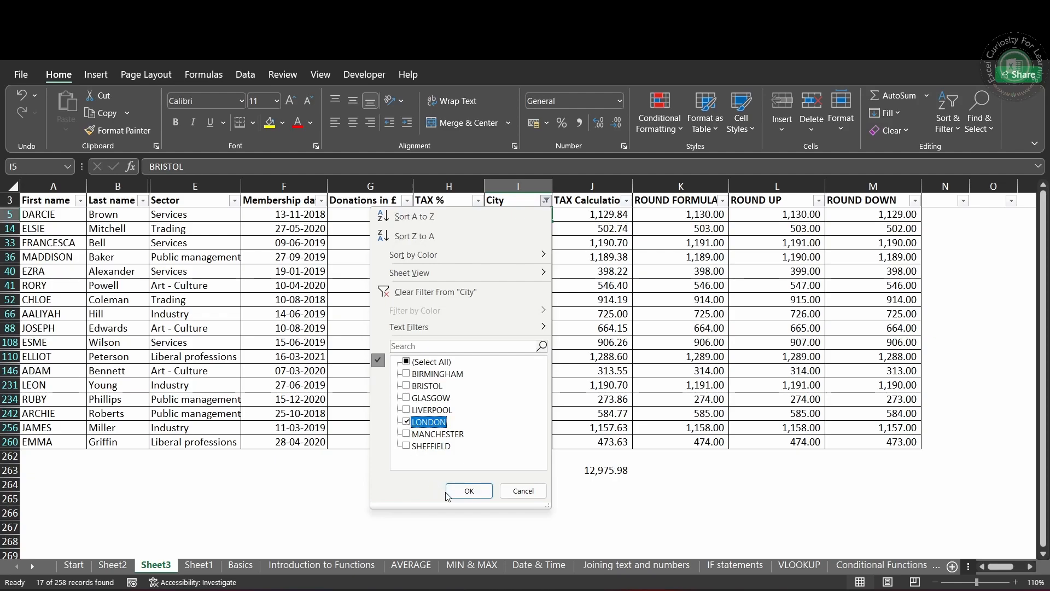
click(457, 490)
Step: Review the function number options of the SUBTOTAL formula in J263 and re-enter 109 as the function number
scroll(634, 450, down, 8)
scroll(634, 450, down, 20)
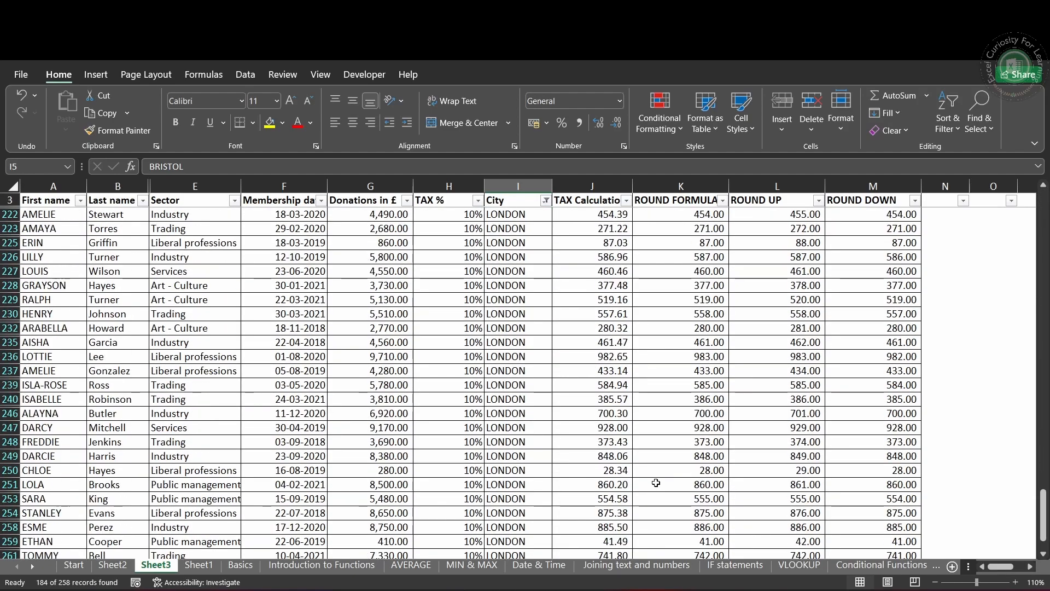
scroll(656, 483, down, 6)
click(608, 305)
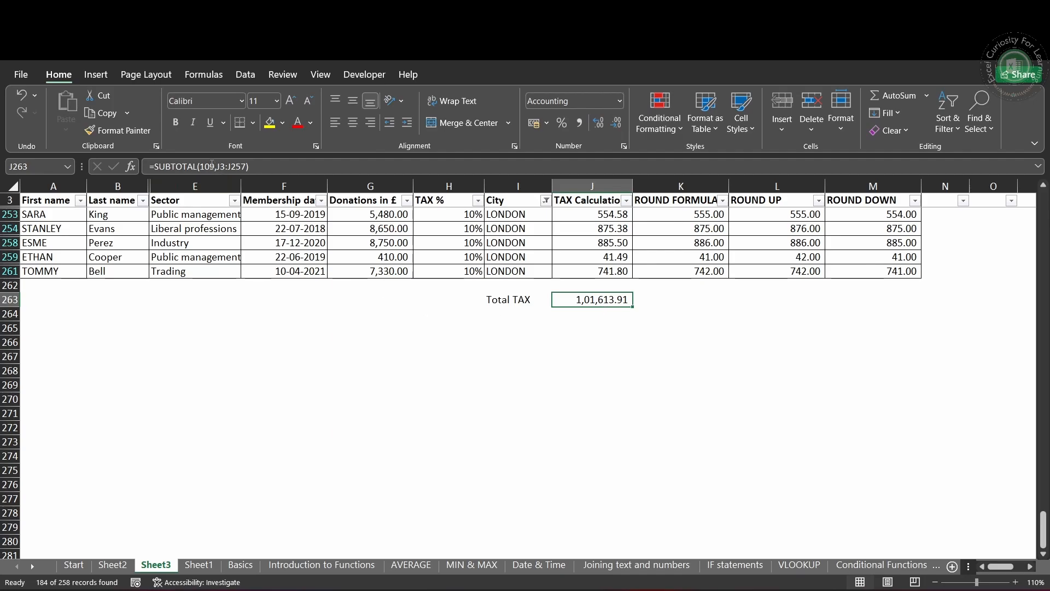
key(F2)
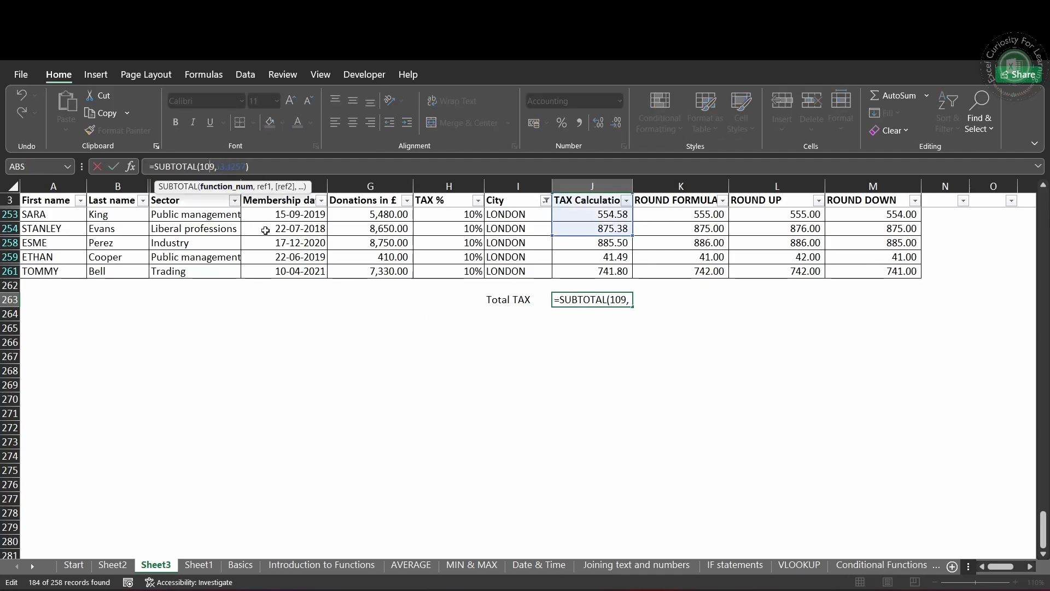
double_click(211, 174)
key(BackSpace)
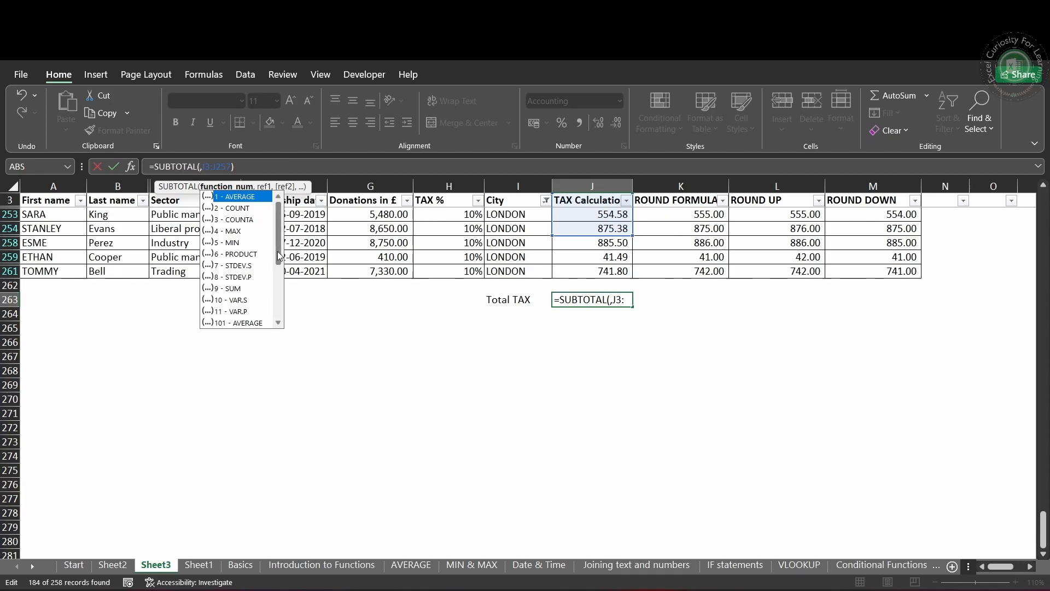
drag(280, 261, 283, 312)
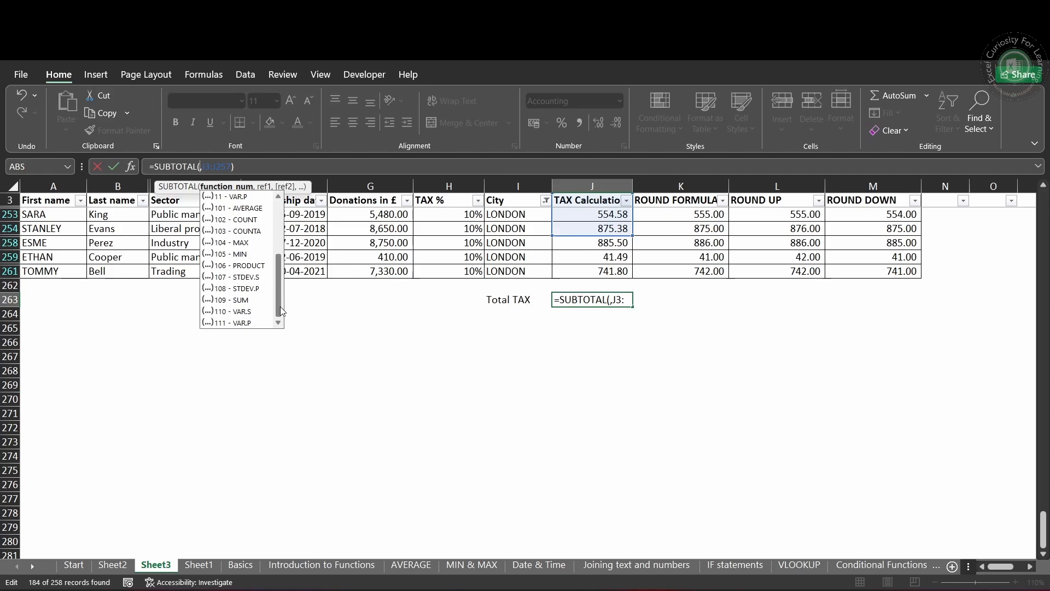
drag(280, 307, 280, 294)
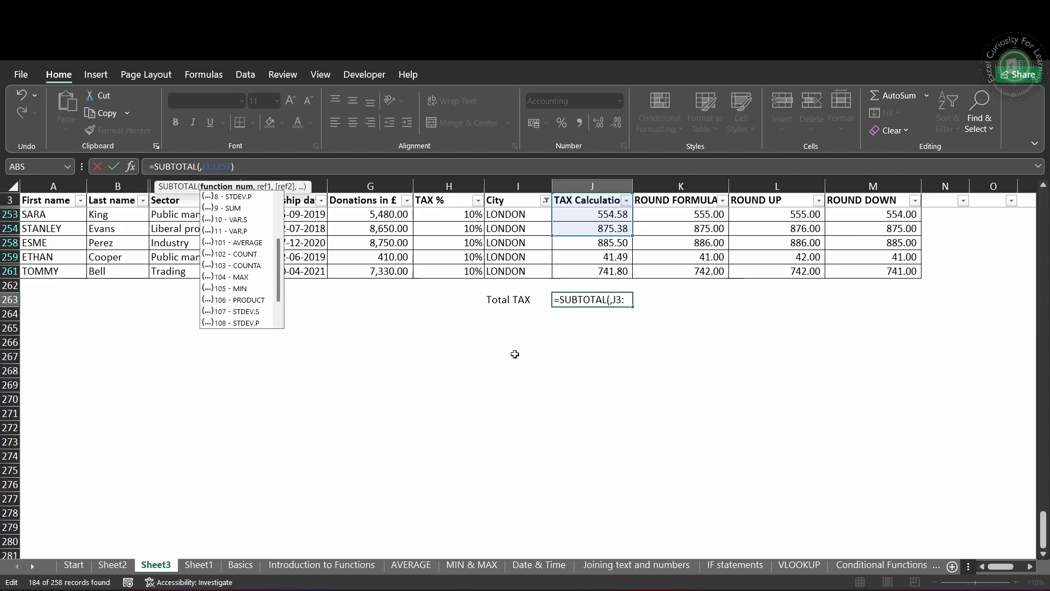
text(109)
key(ctrl+Return)
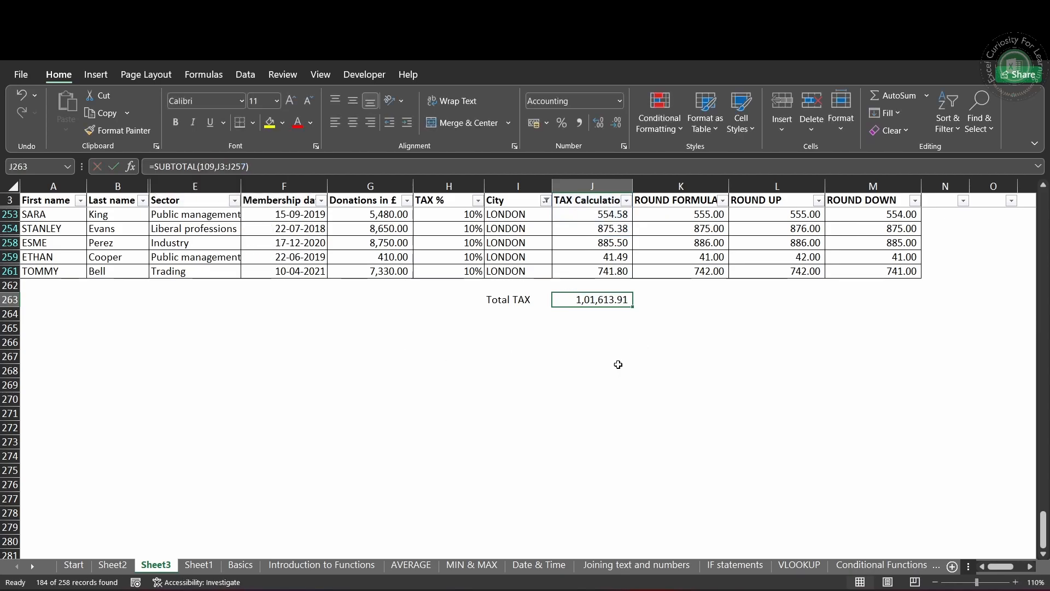